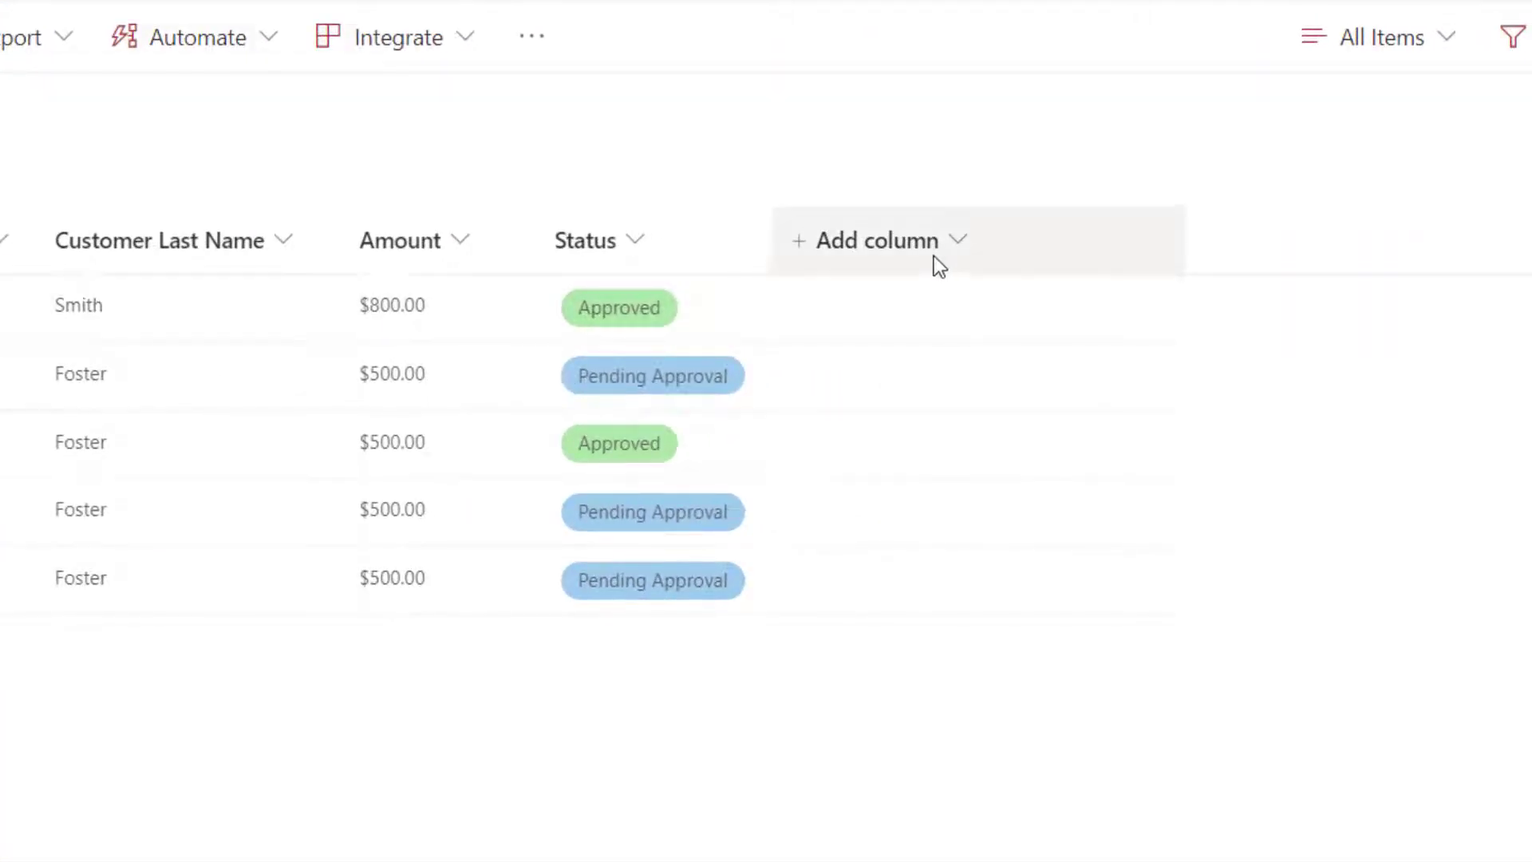
# Step: Through Show/hide columns, tick Invoice Date, Invoice Year and Requestor, and apply them to All Items
pyautogui.click(933, 256)
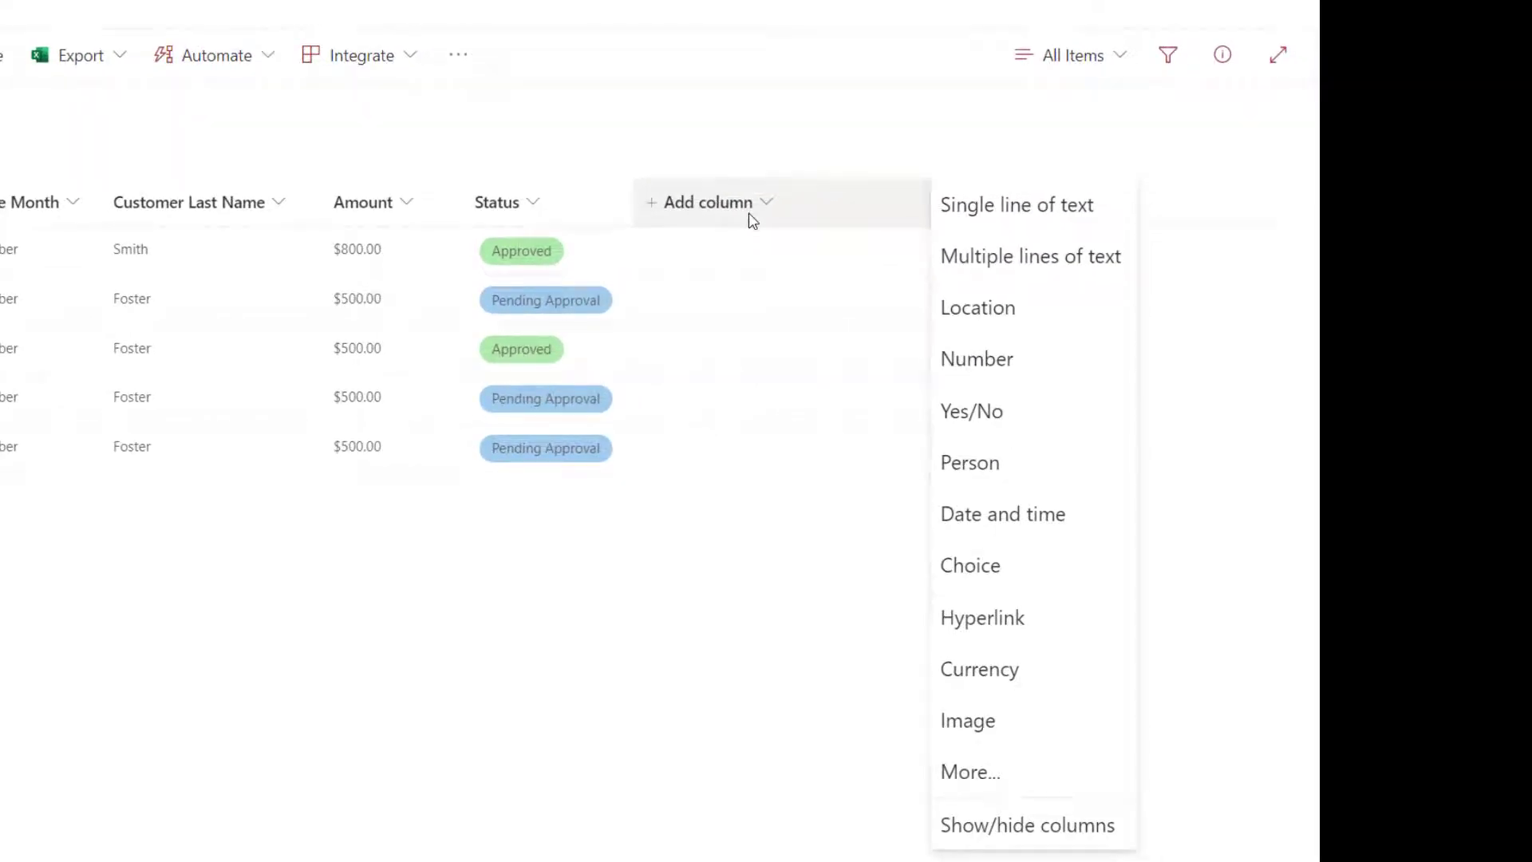
pyautogui.click(1026, 835)
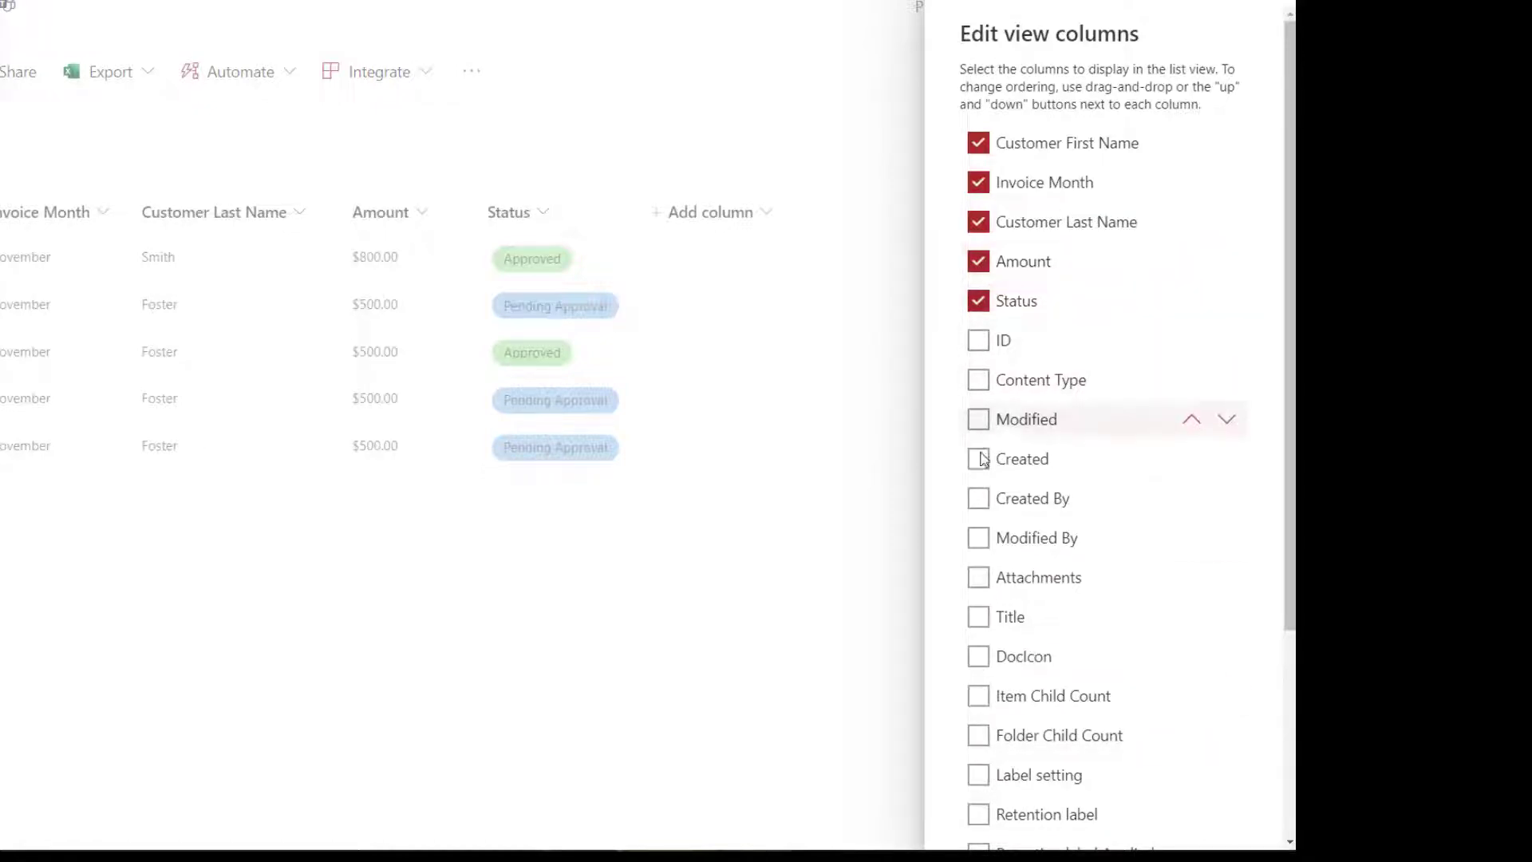
pyautogui.scroll(-2, 983, 473)
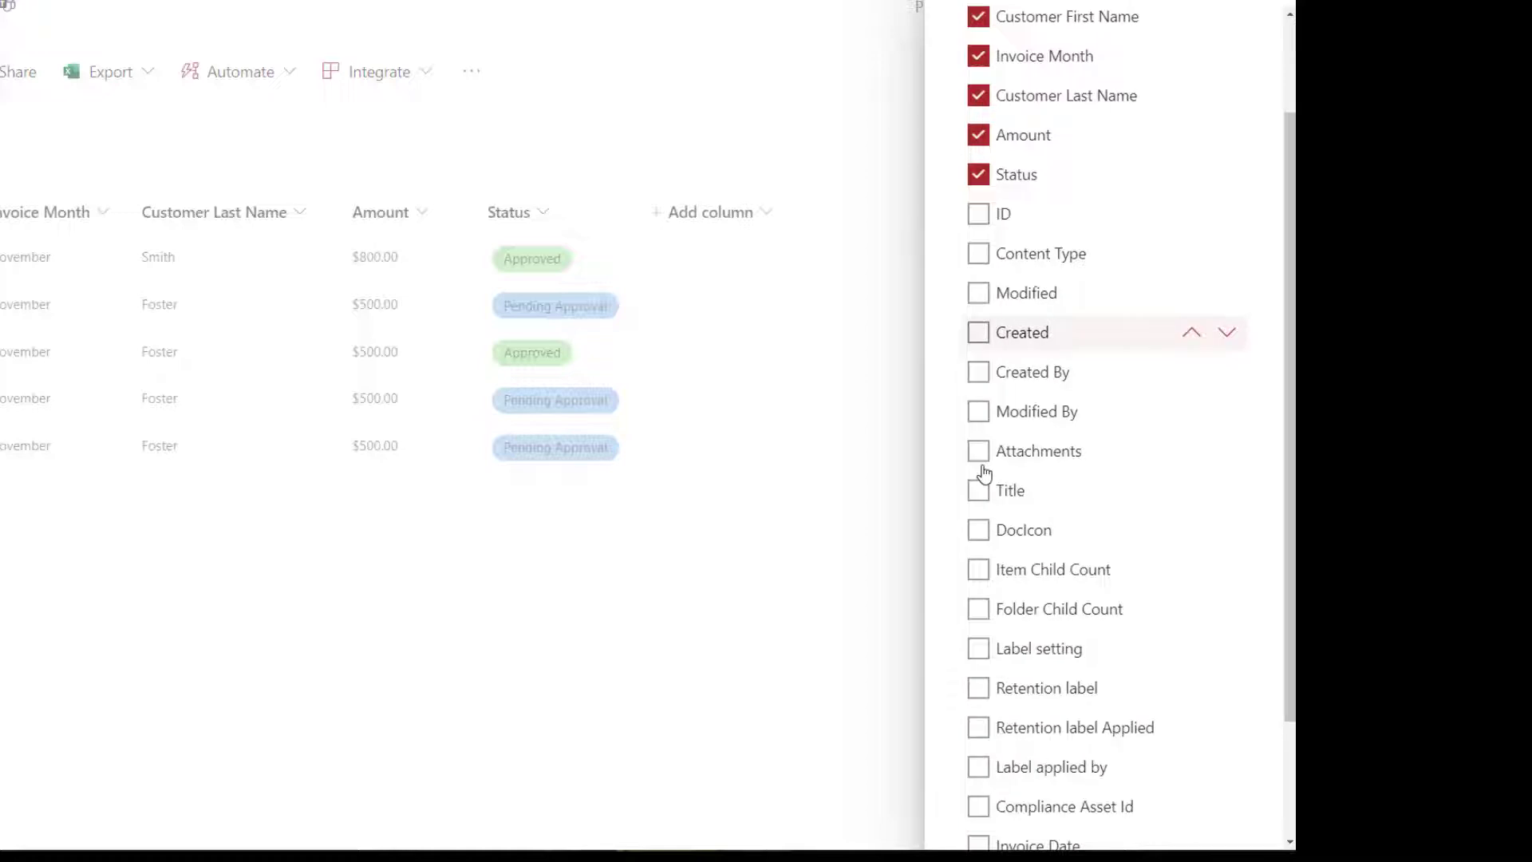
pyautogui.scroll(-2, 983, 472)
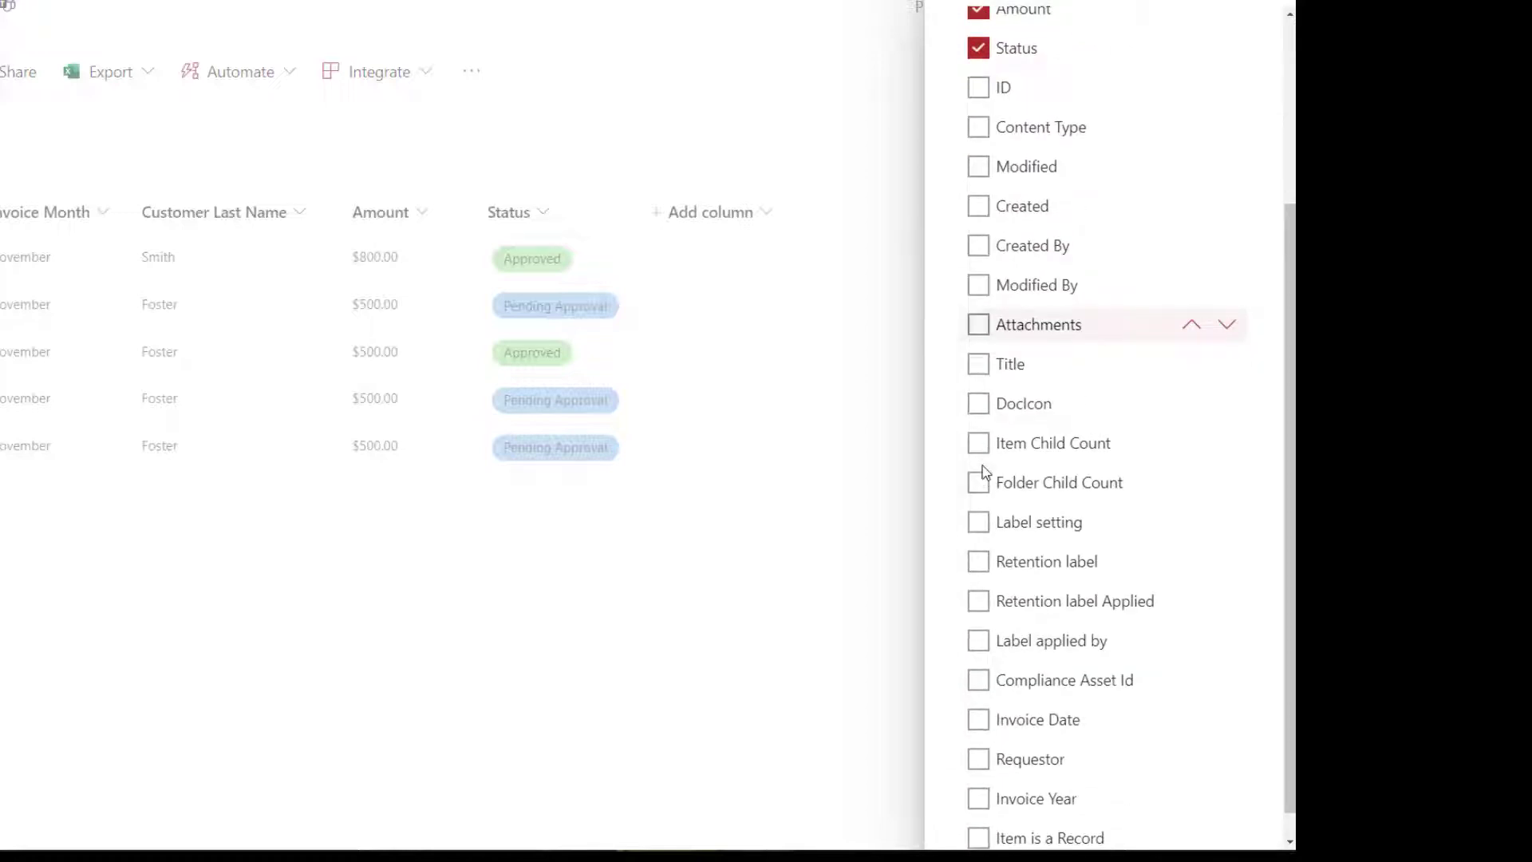
pyautogui.scroll(-1, 985, 470)
pyautogui.click(977, 695)
pyautogui.click(977, 774)
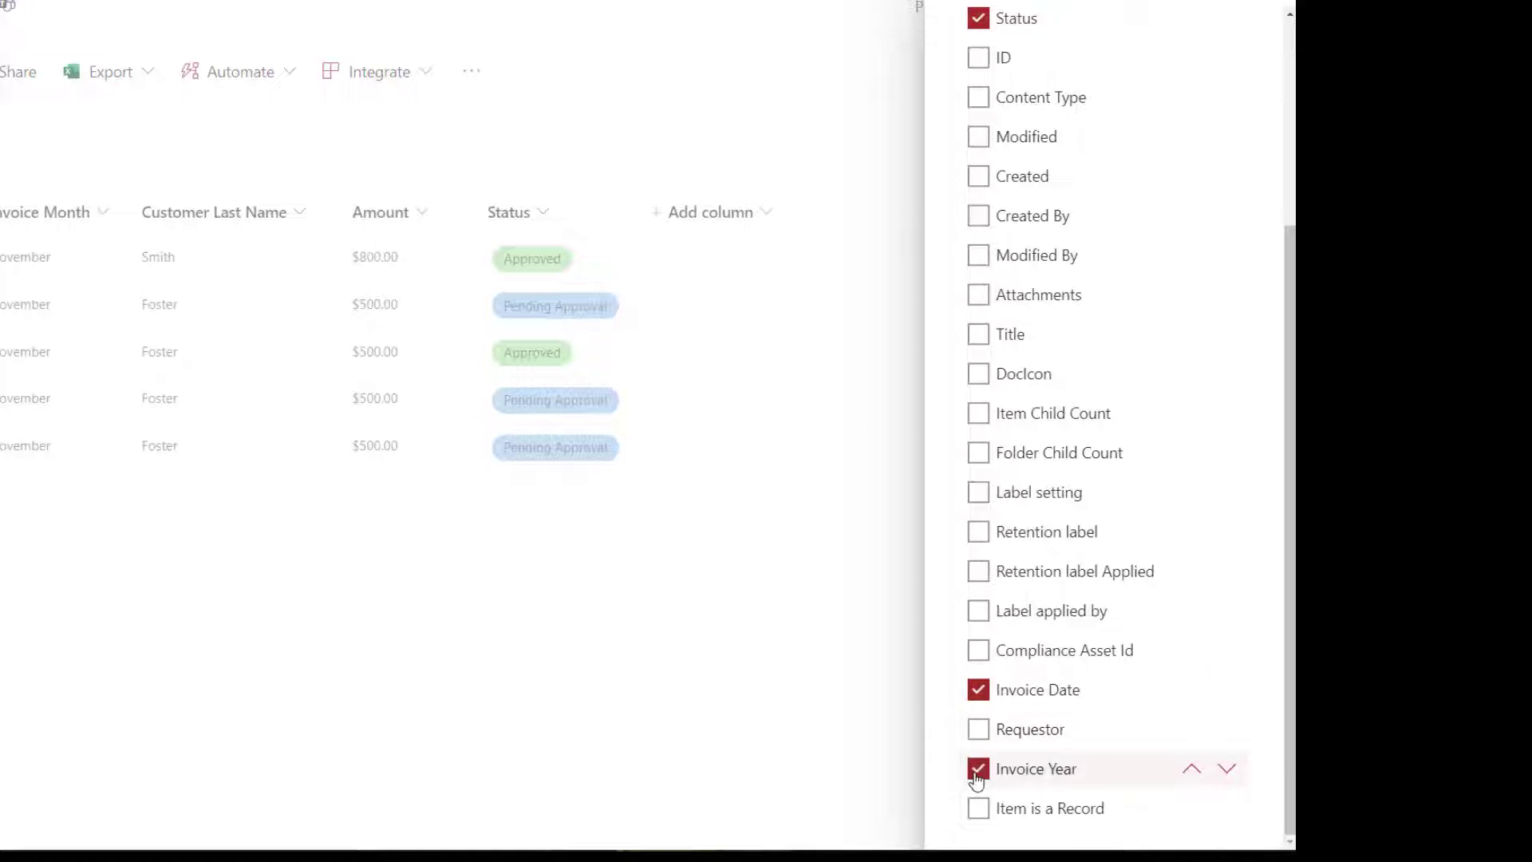
pyautogui.click(978, 732)
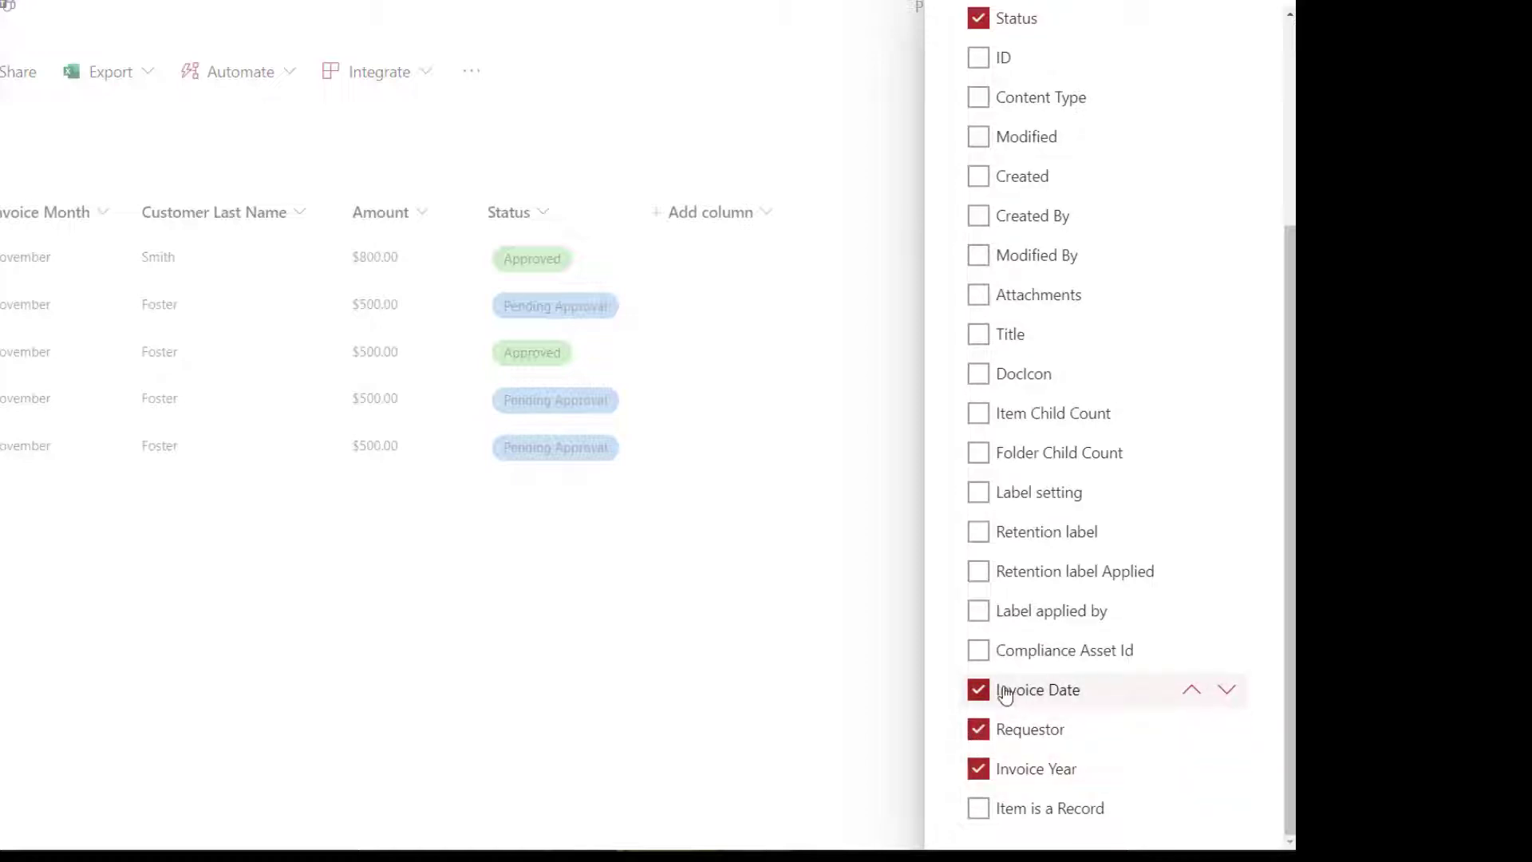
pyautogui.scroll(5, 1006, 692)
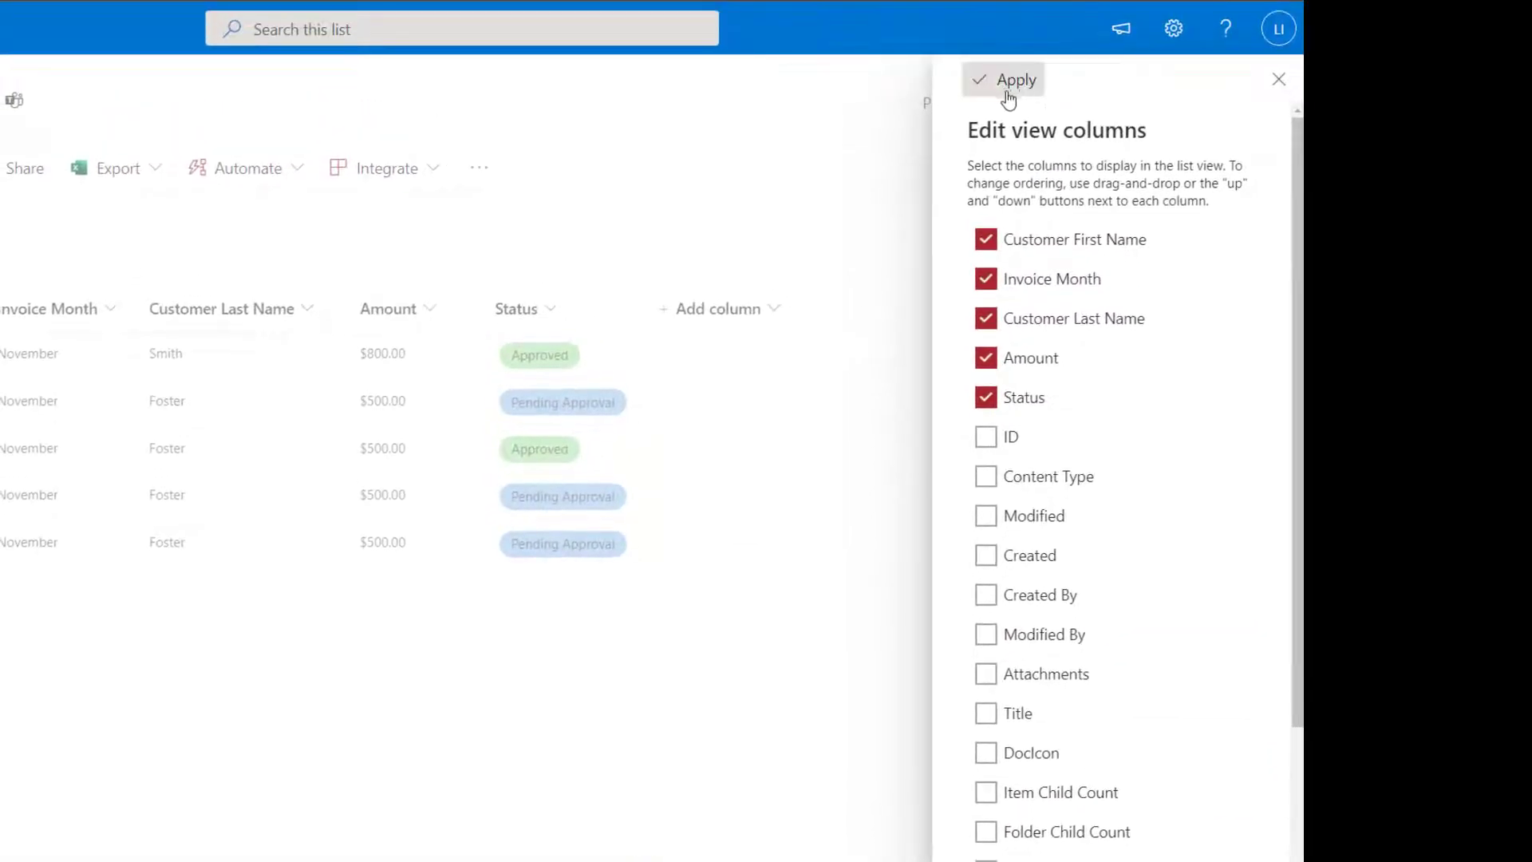
pyautogui.click(1005, 83)
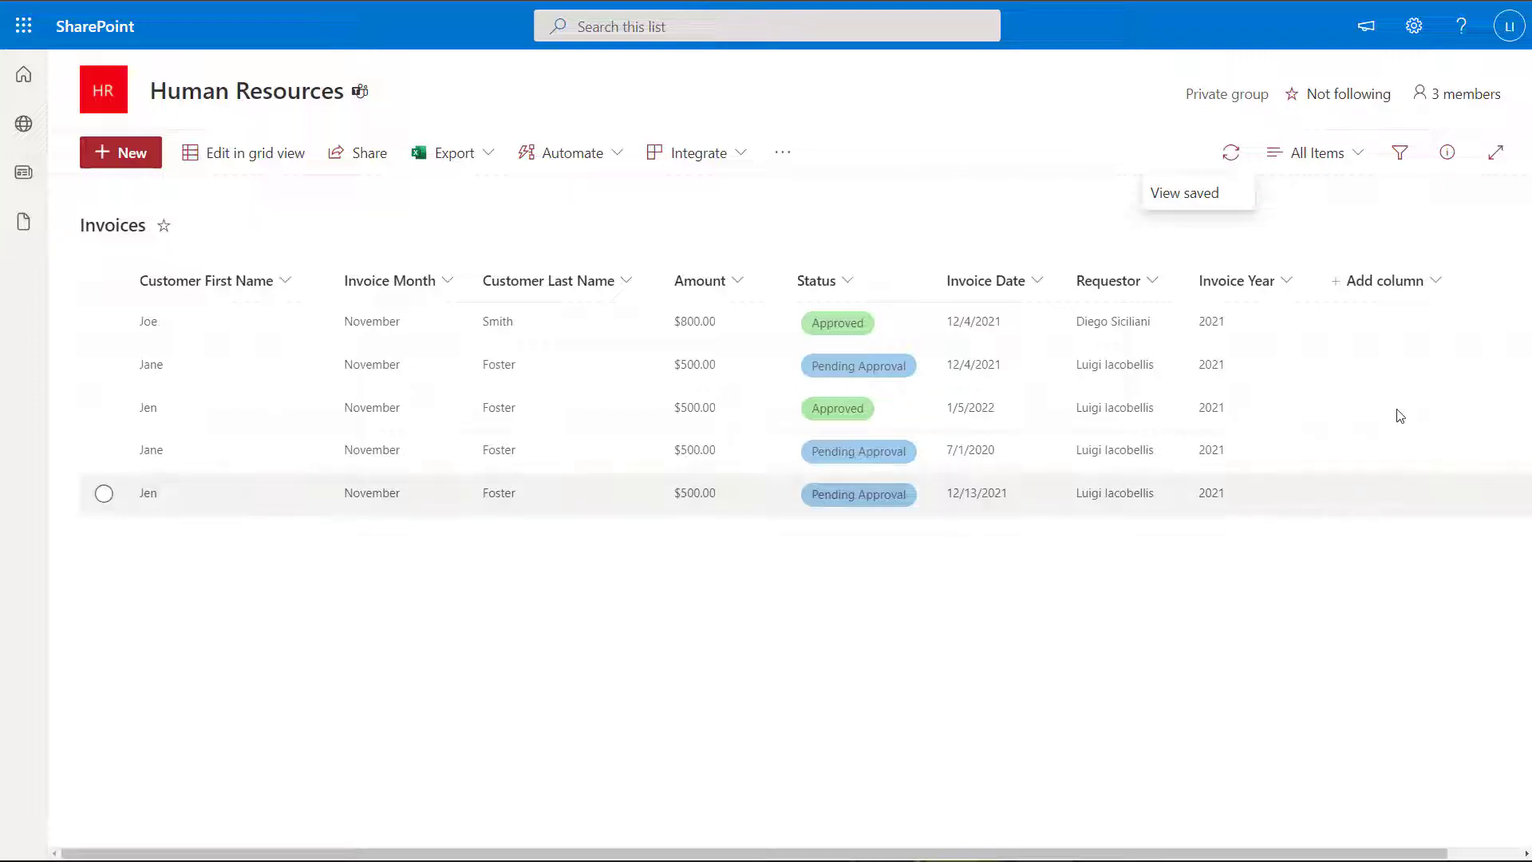
# Step: In Show/hide columns, untick Invoice Year and Invoice Month and apply the change
pyautogui.click(1398, 290)
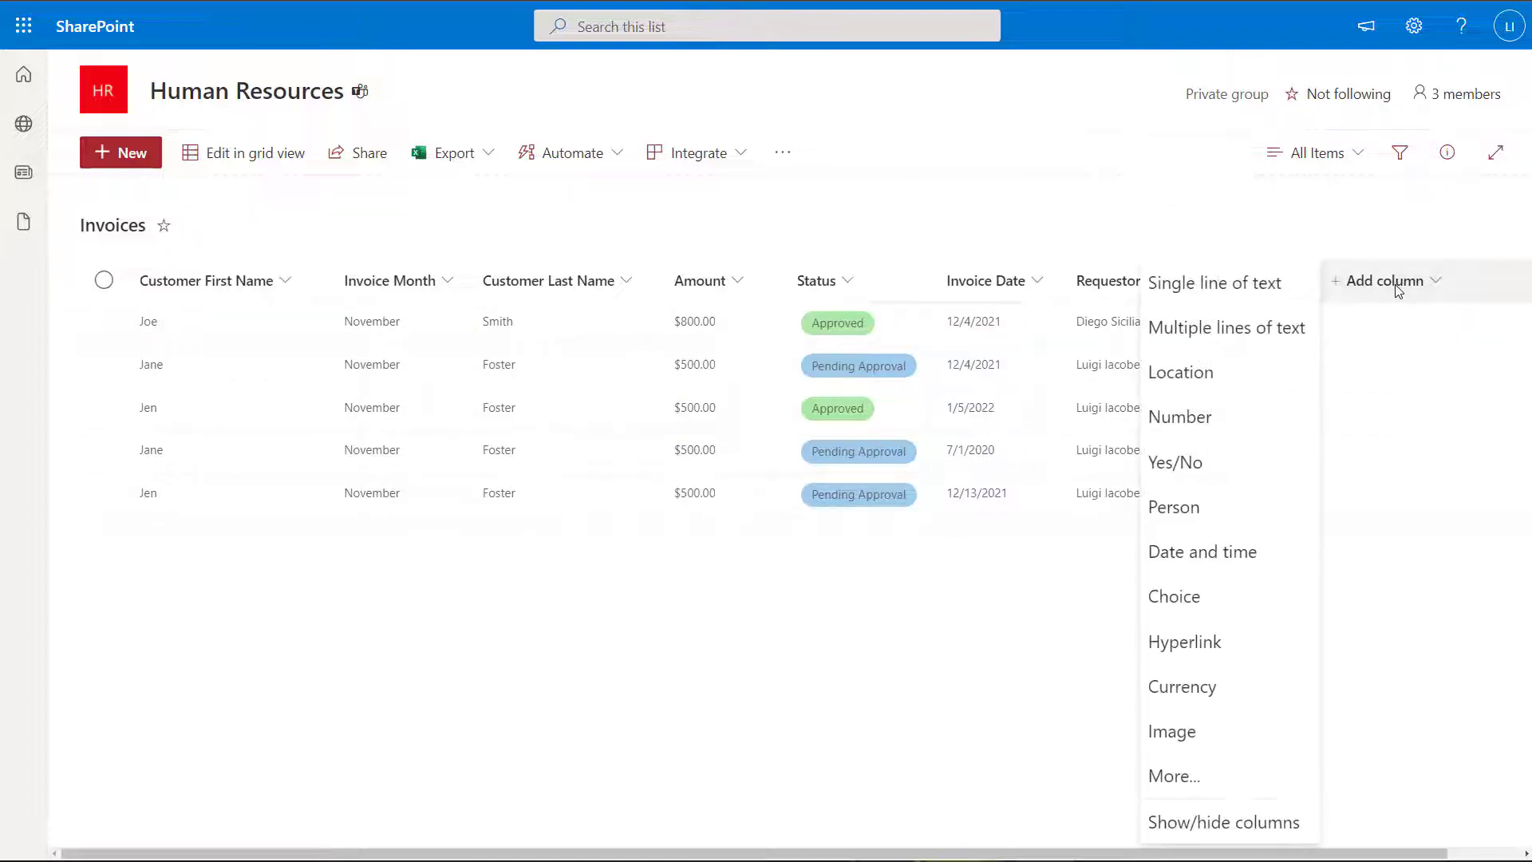
pyautogui.click(1196, 823)
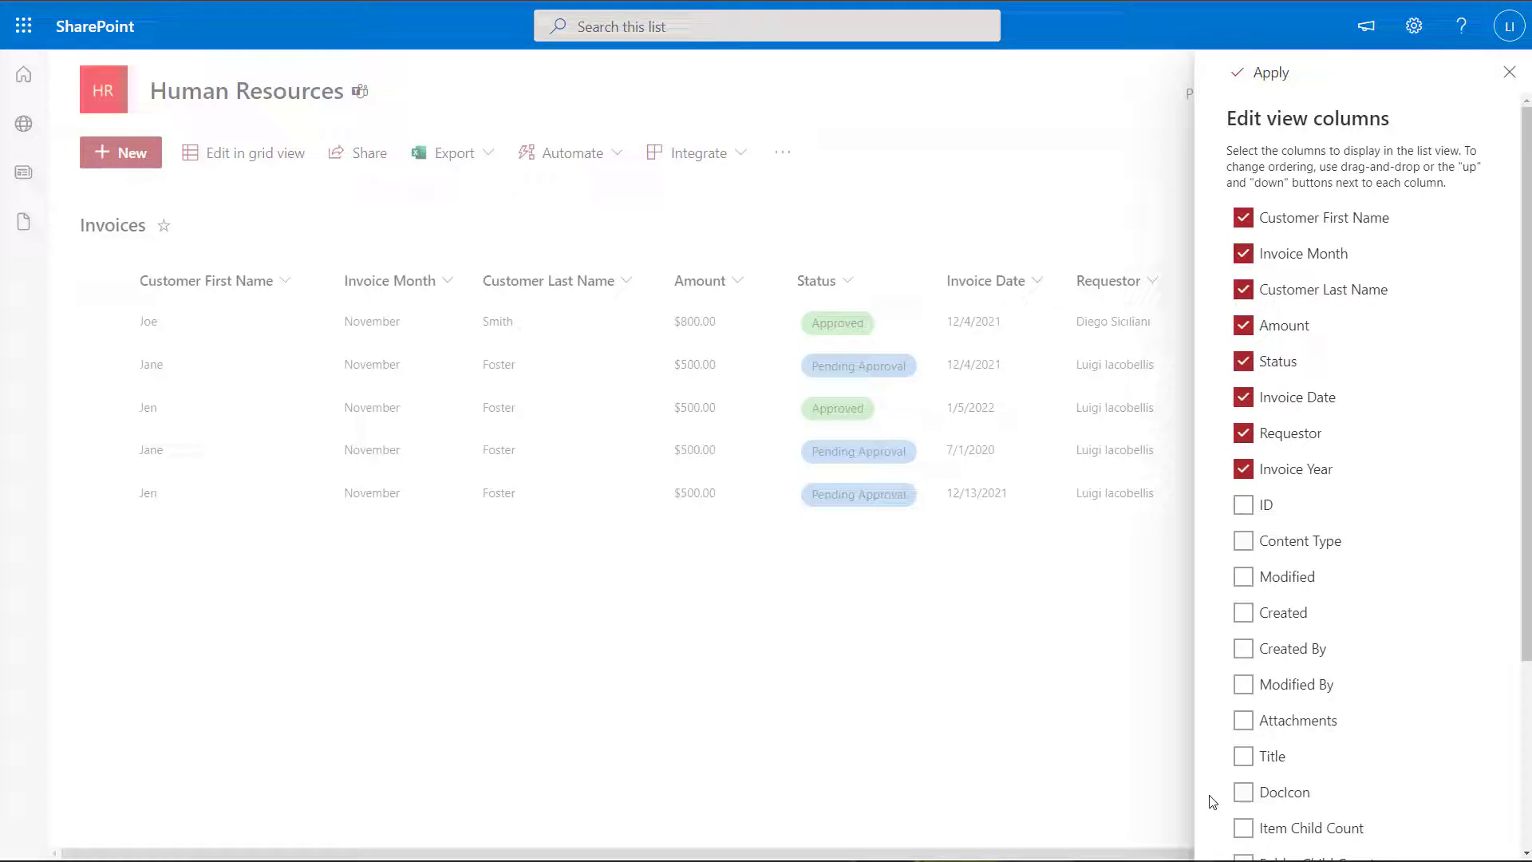
pyautogui.click(1245, 471)
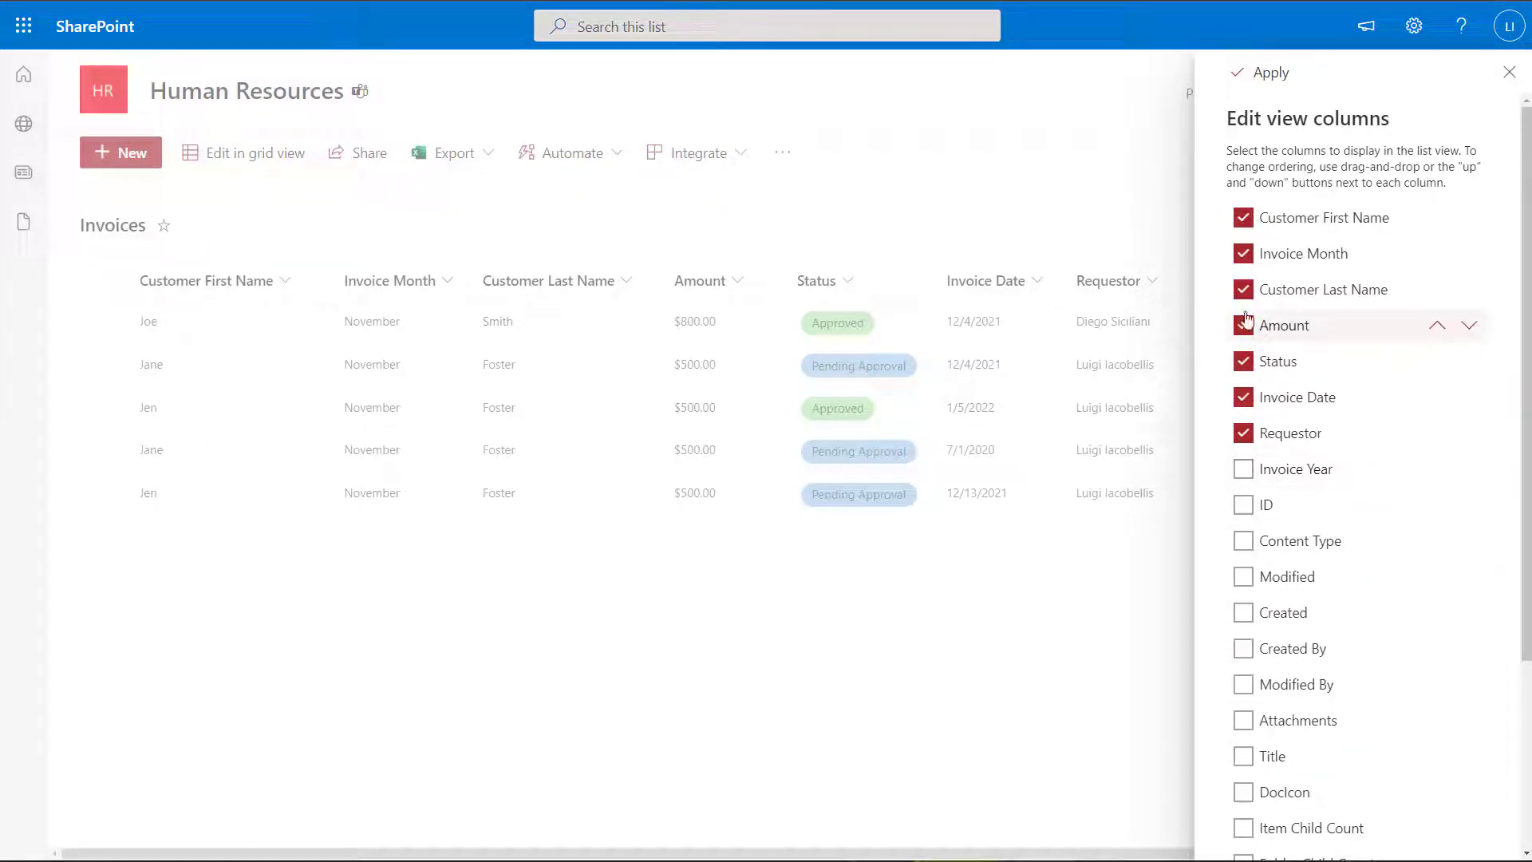
pyautogui.click(1244, 254)
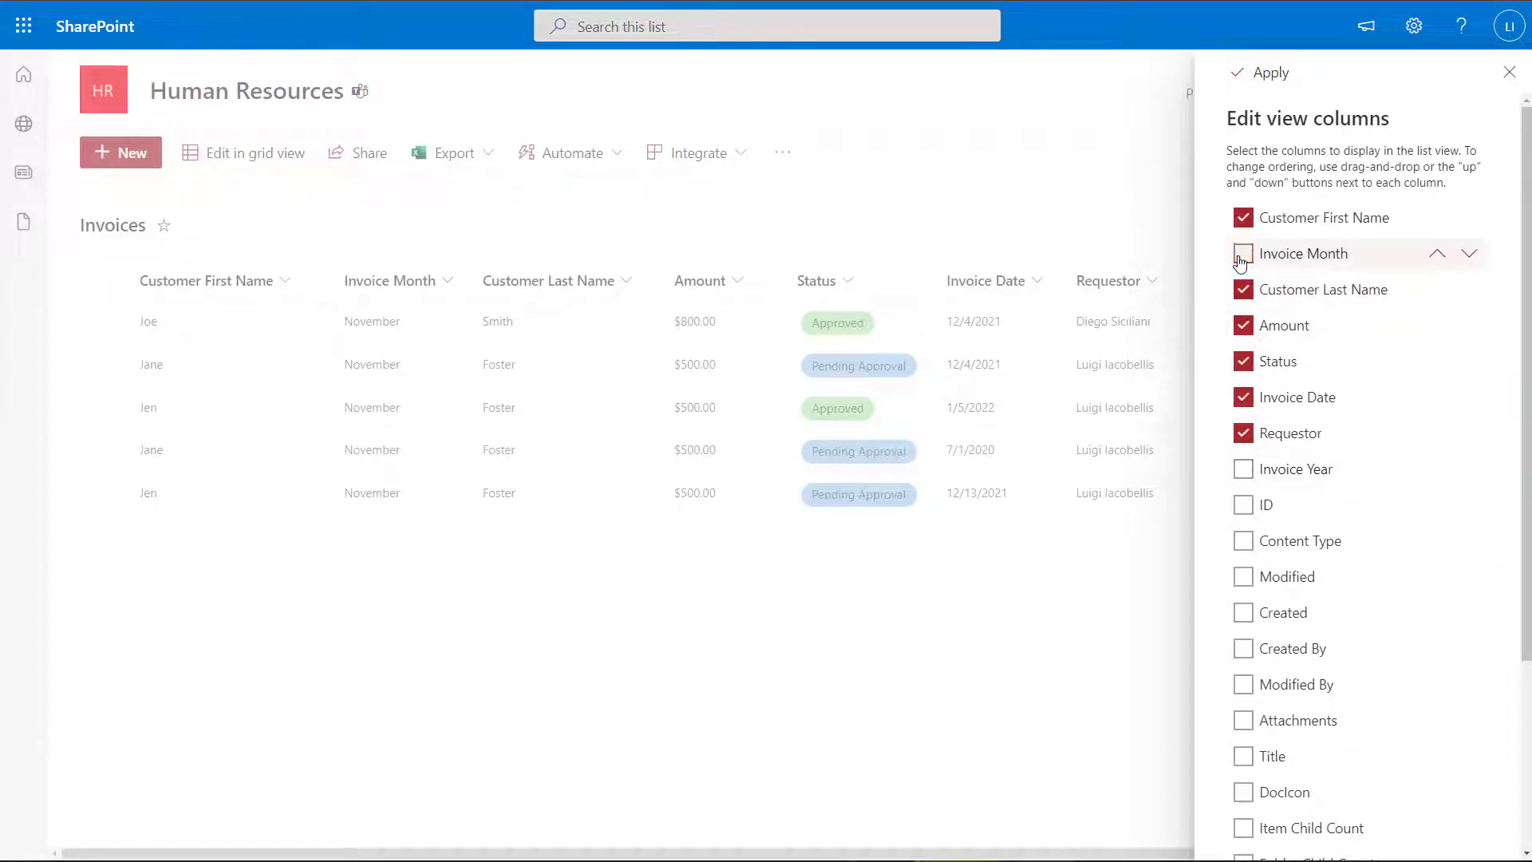
pyautogui.click(1263, 73)
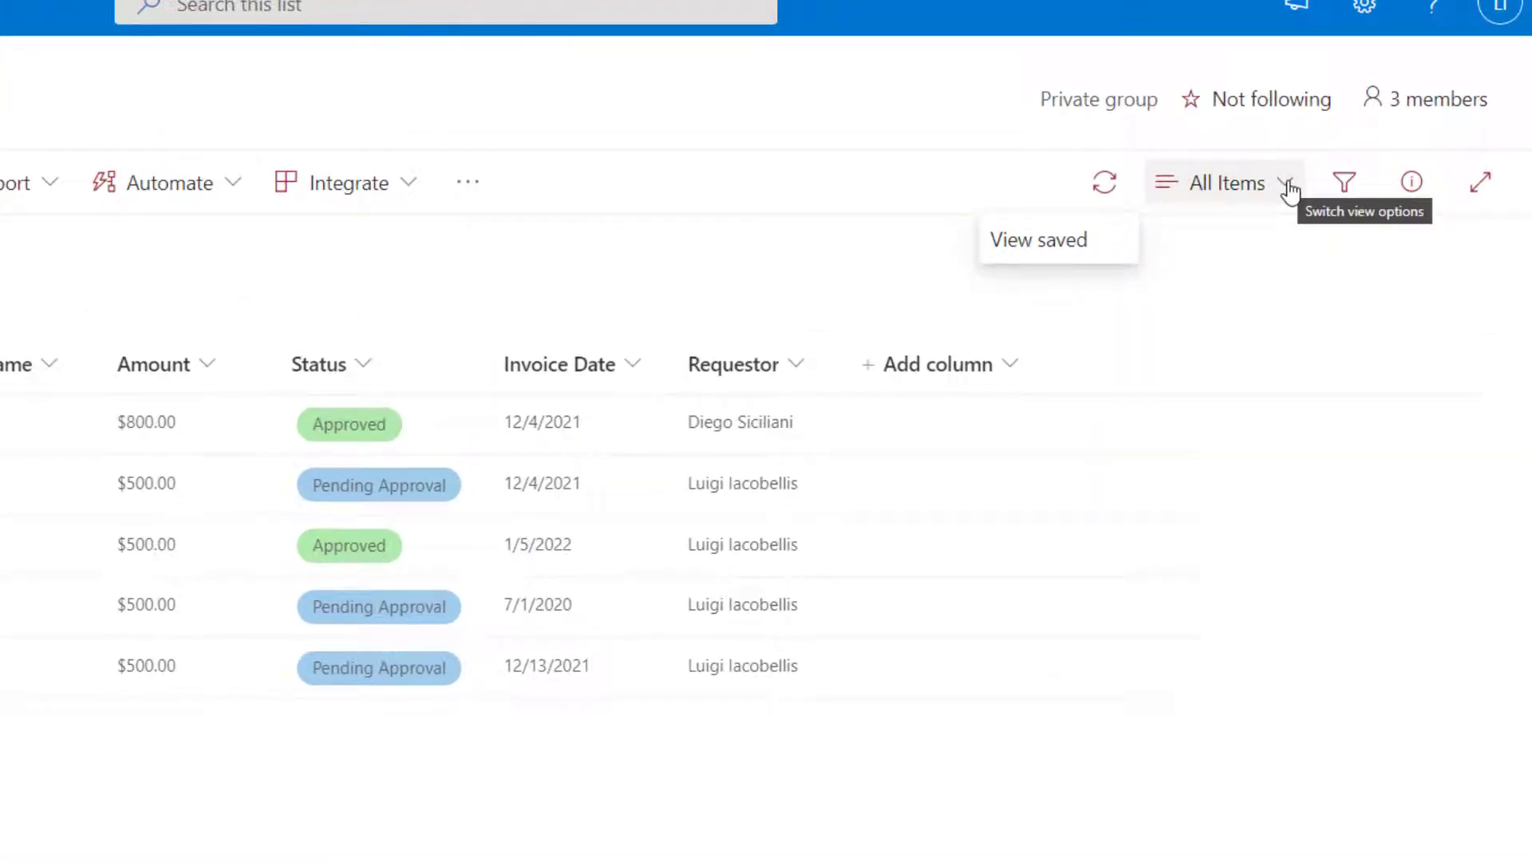
# Step: From the All Items view dropdown, choose Edit current view
pyautogui.click(1287, 194)
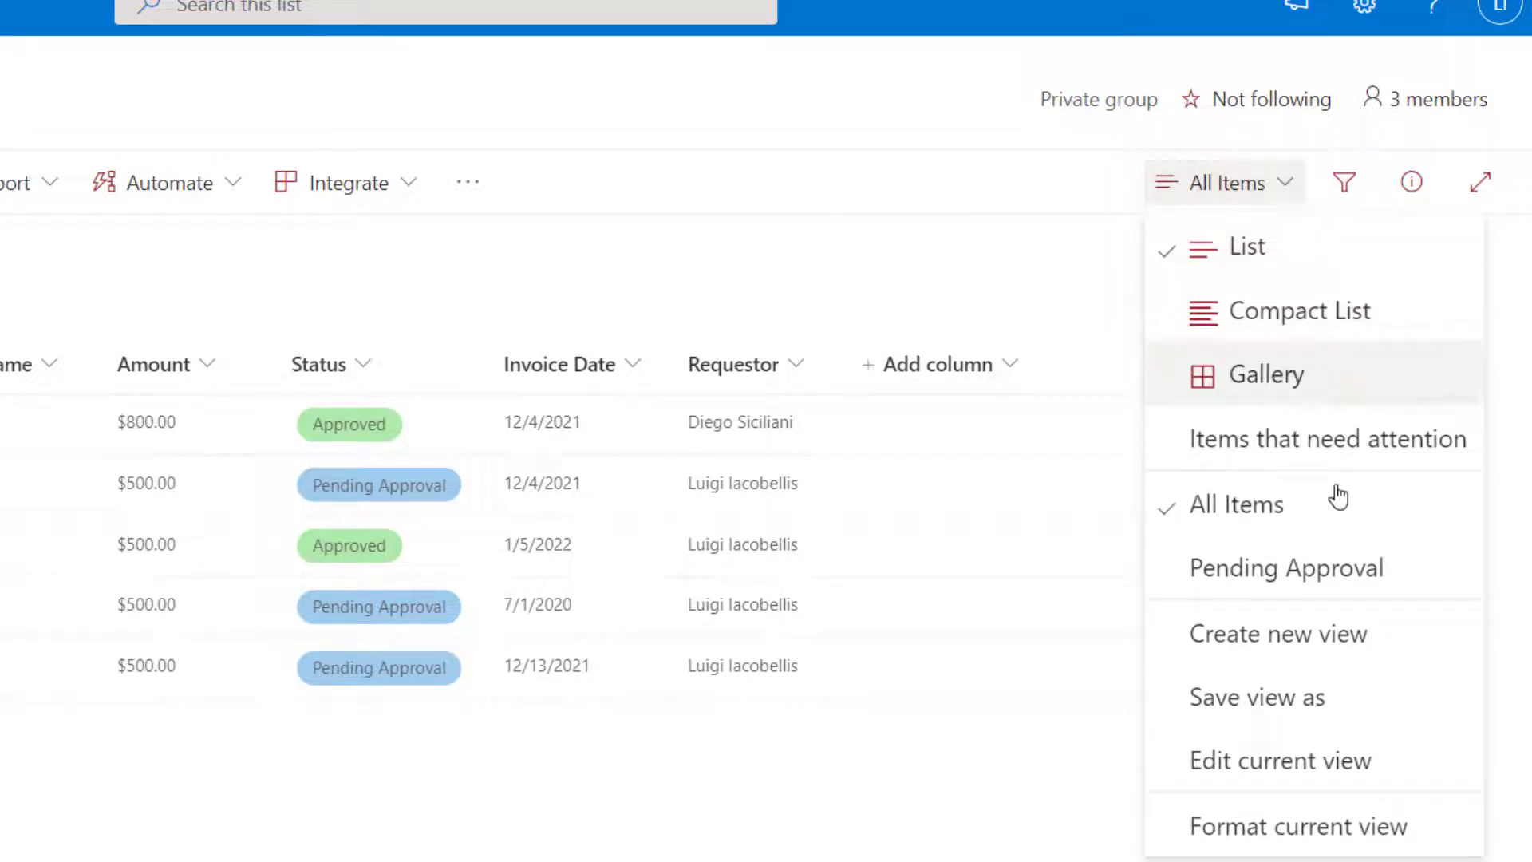
pyautogui.click(1330, 773)
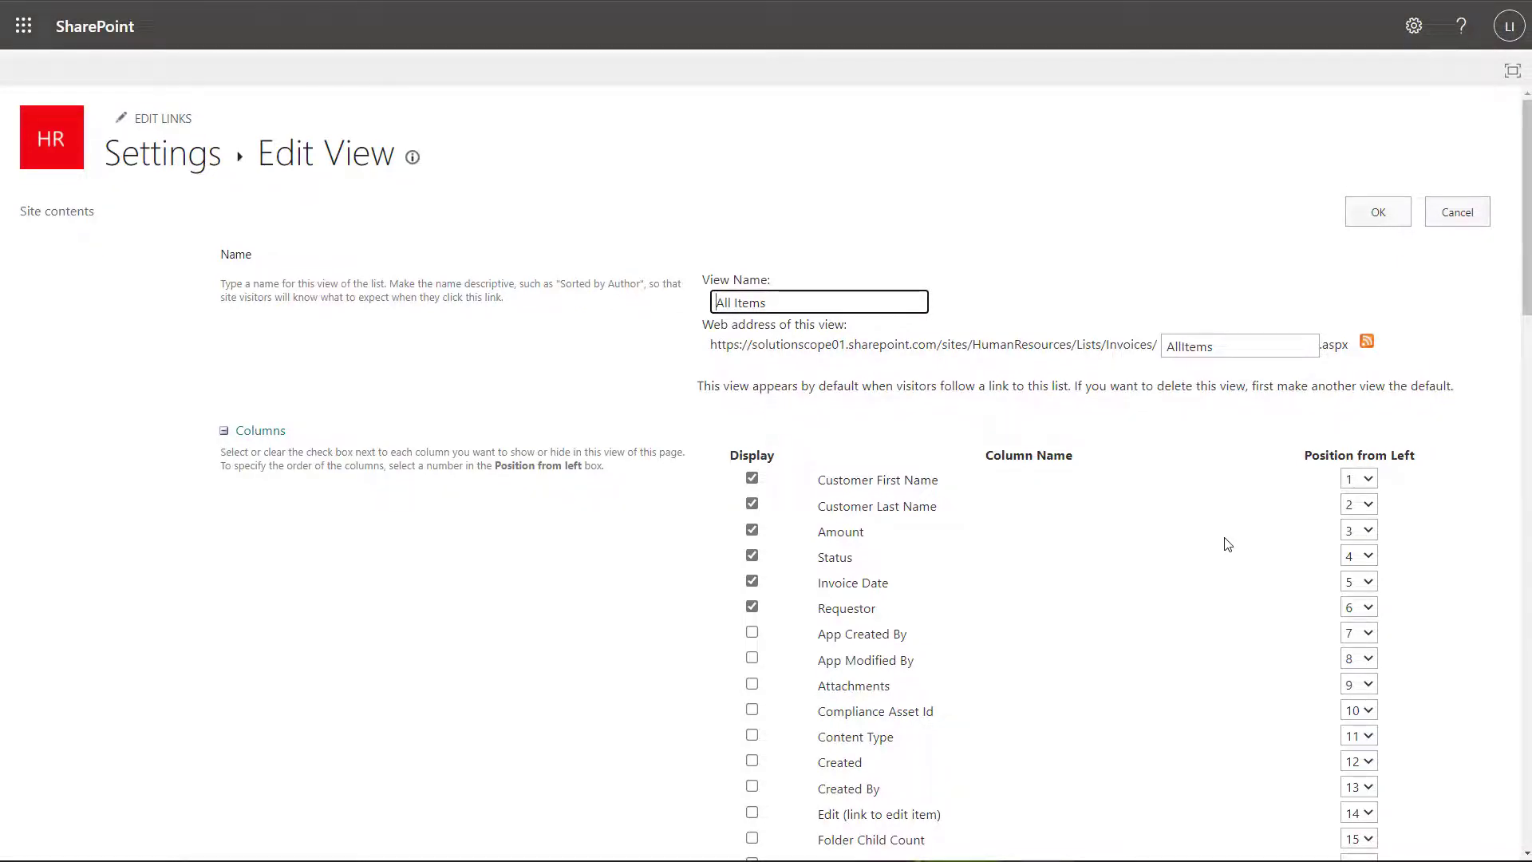
# Step: Tick the Display boxes for Invoice Month and Invoice Year in the Columns section
pyautogui.scroll(-1, 1194, 523)
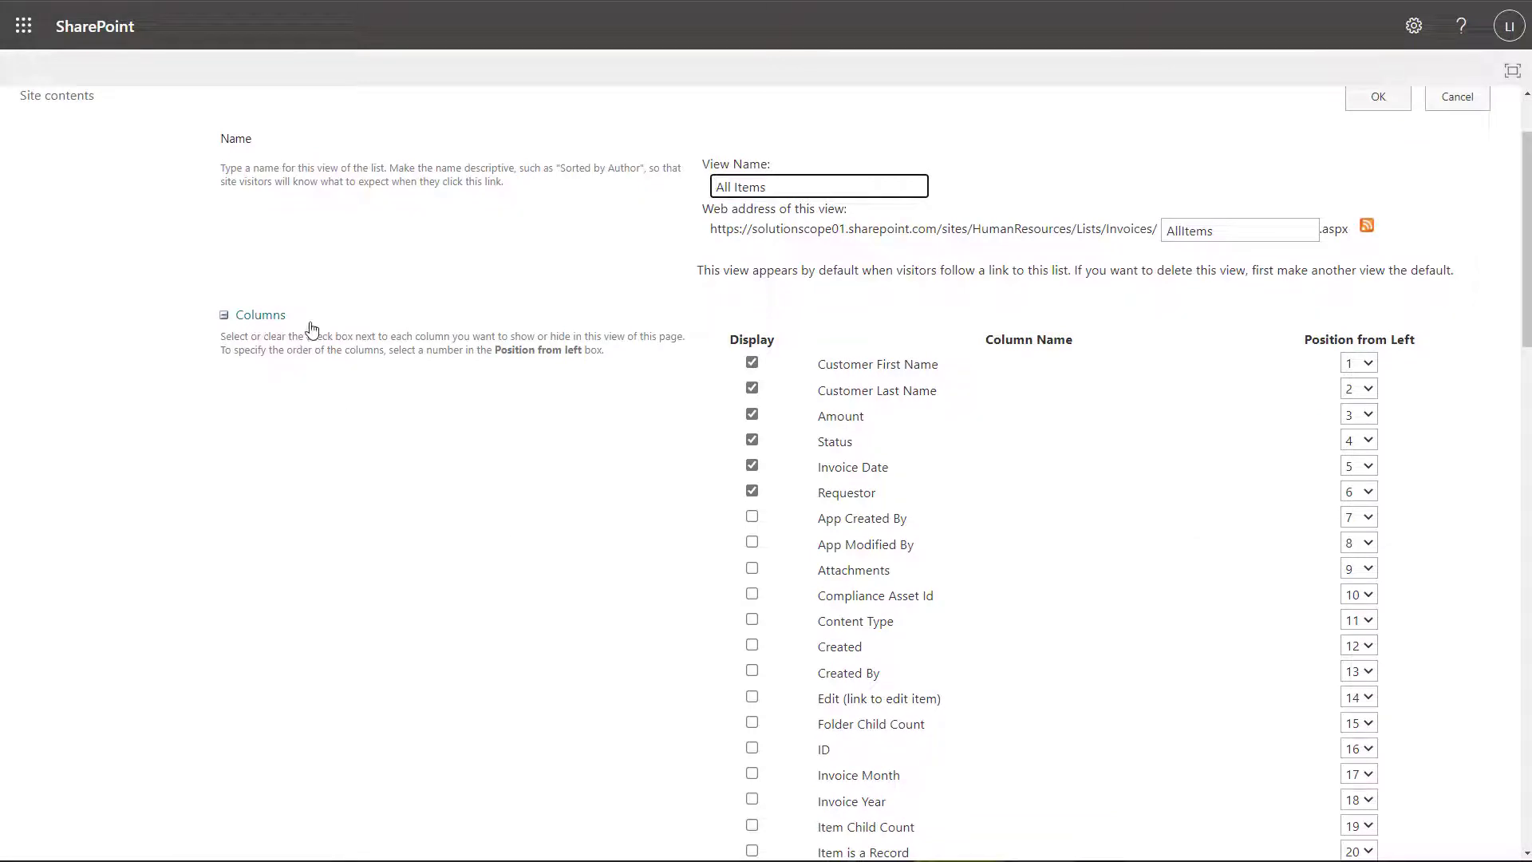
pyautogui.scroll(-1, 575, 465)
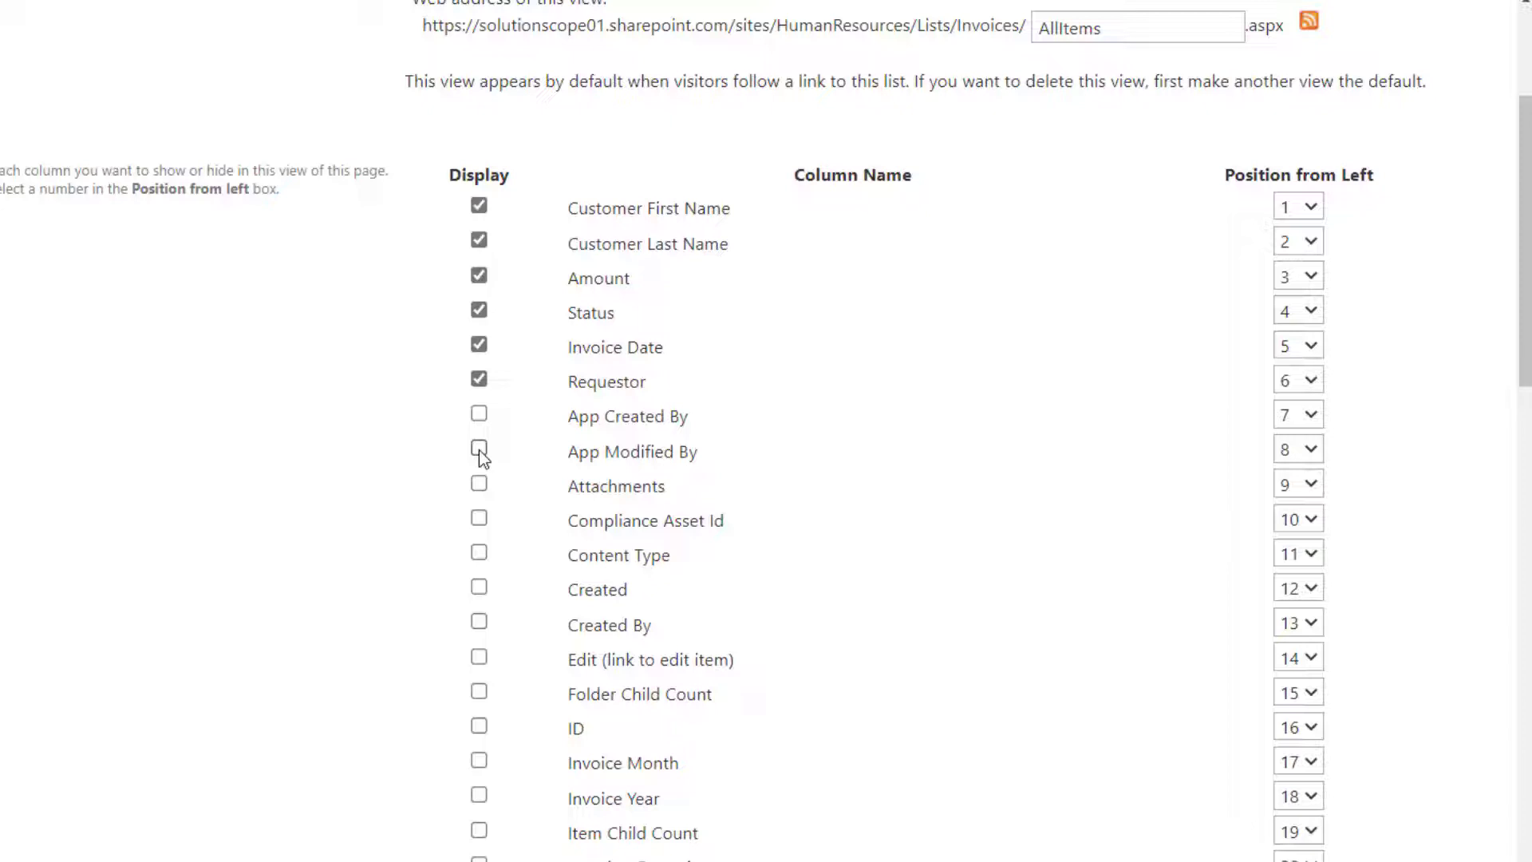
pyautogui.click(481, 764)
pyautogui.click(481, 798)
pyautogui.scroll(-12, 826, 777)
pyautogui.scroll(-15, 827, 750)
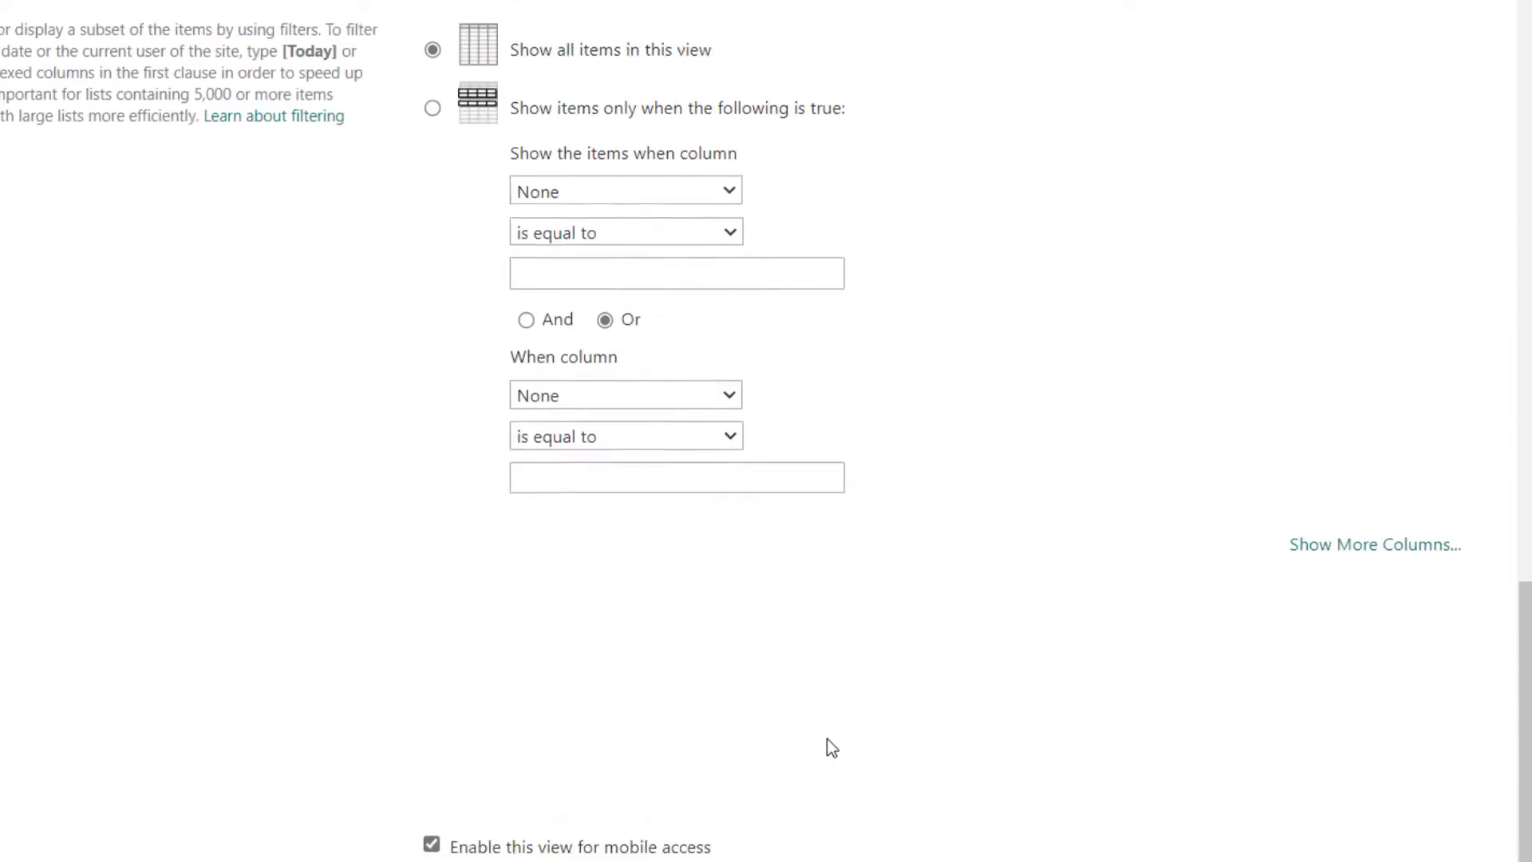
# Step: Click OK on the Edit View page to save the All Items view
pyautogui.click(1308, 711)
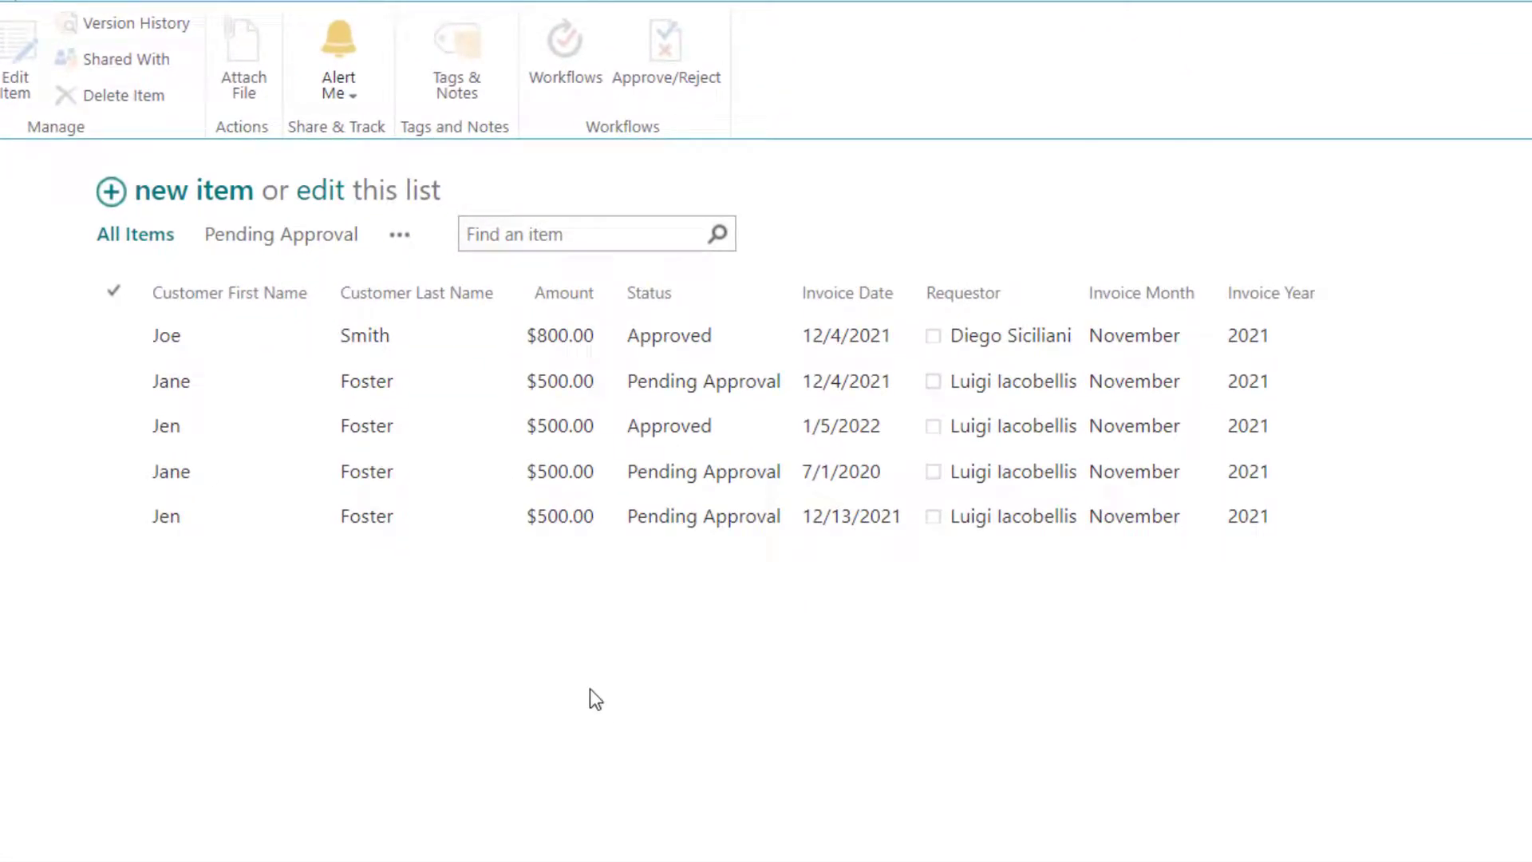
# Step: Via Modify this View, clear Invoice Month and Invoice Year from display and click OK
pyautogui.click(402, 244)
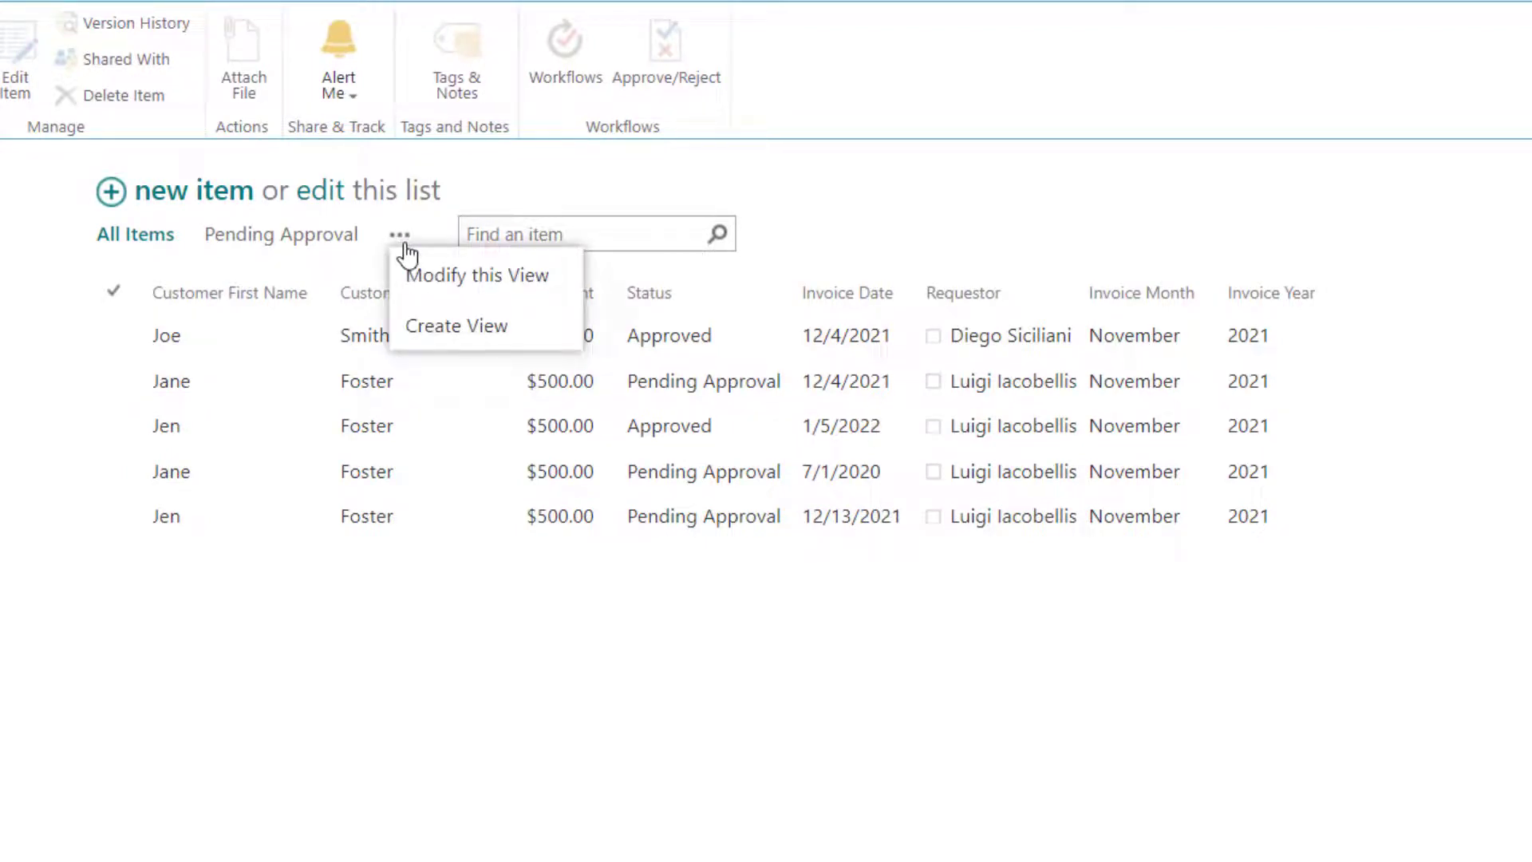
pyautogui.click(566, 283)
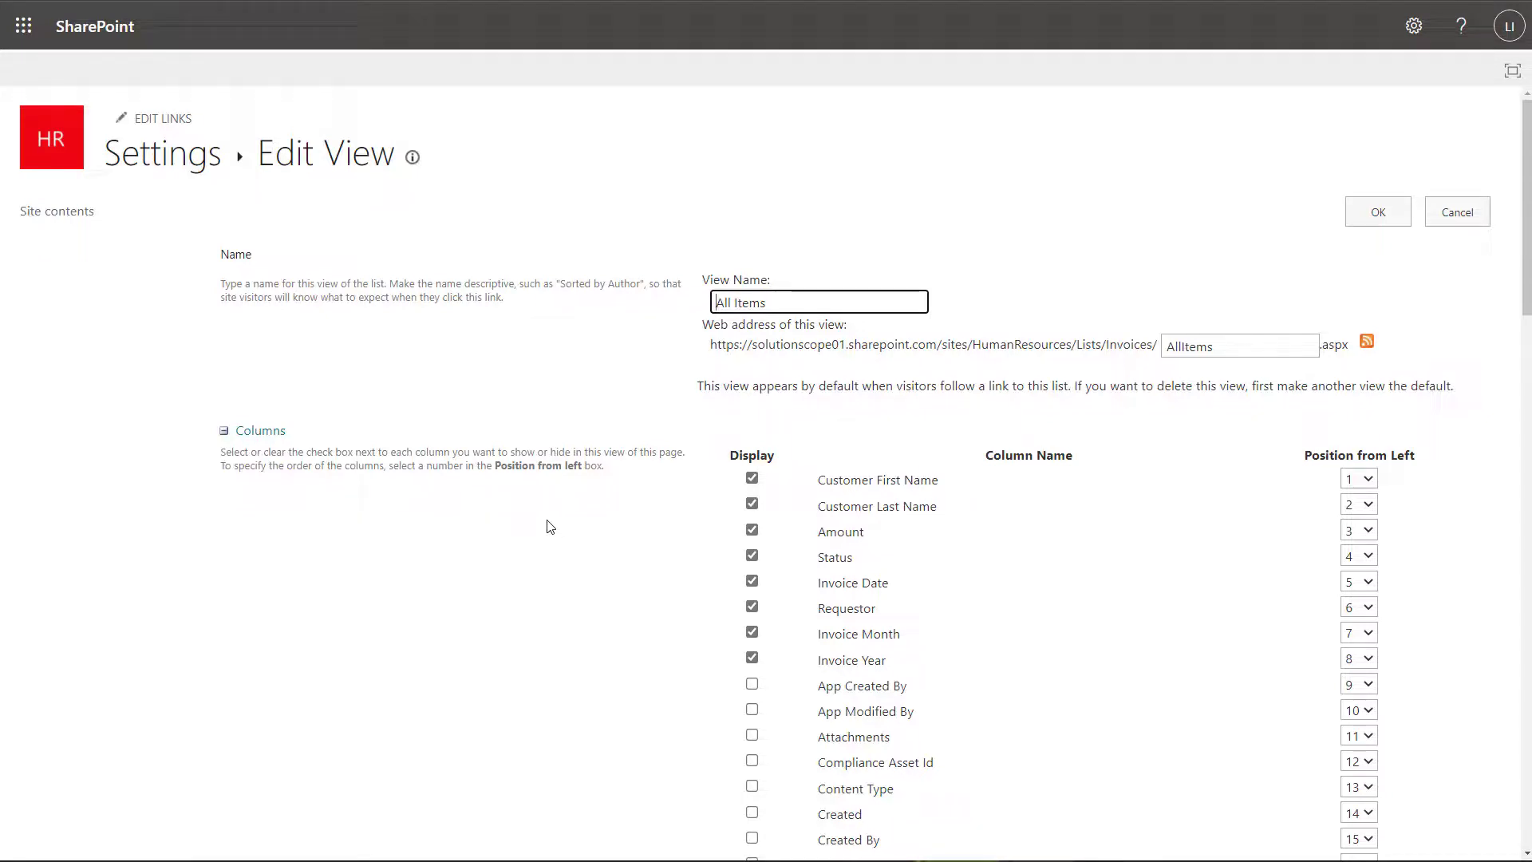
pyautogui.scroll(-2, 549, 527)
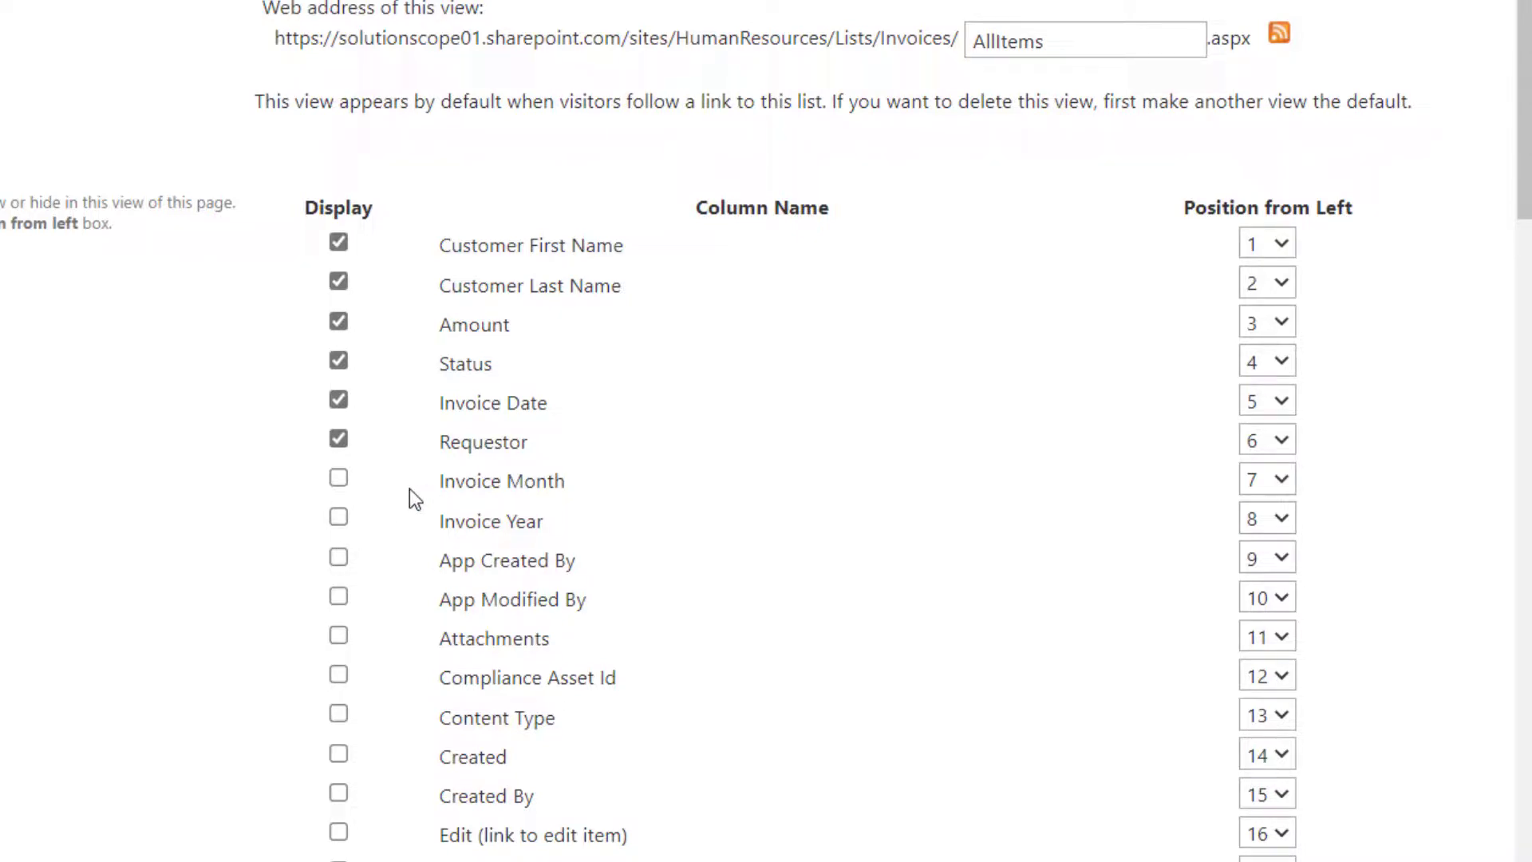
pyautogui.scroll(-20, 409, 489)
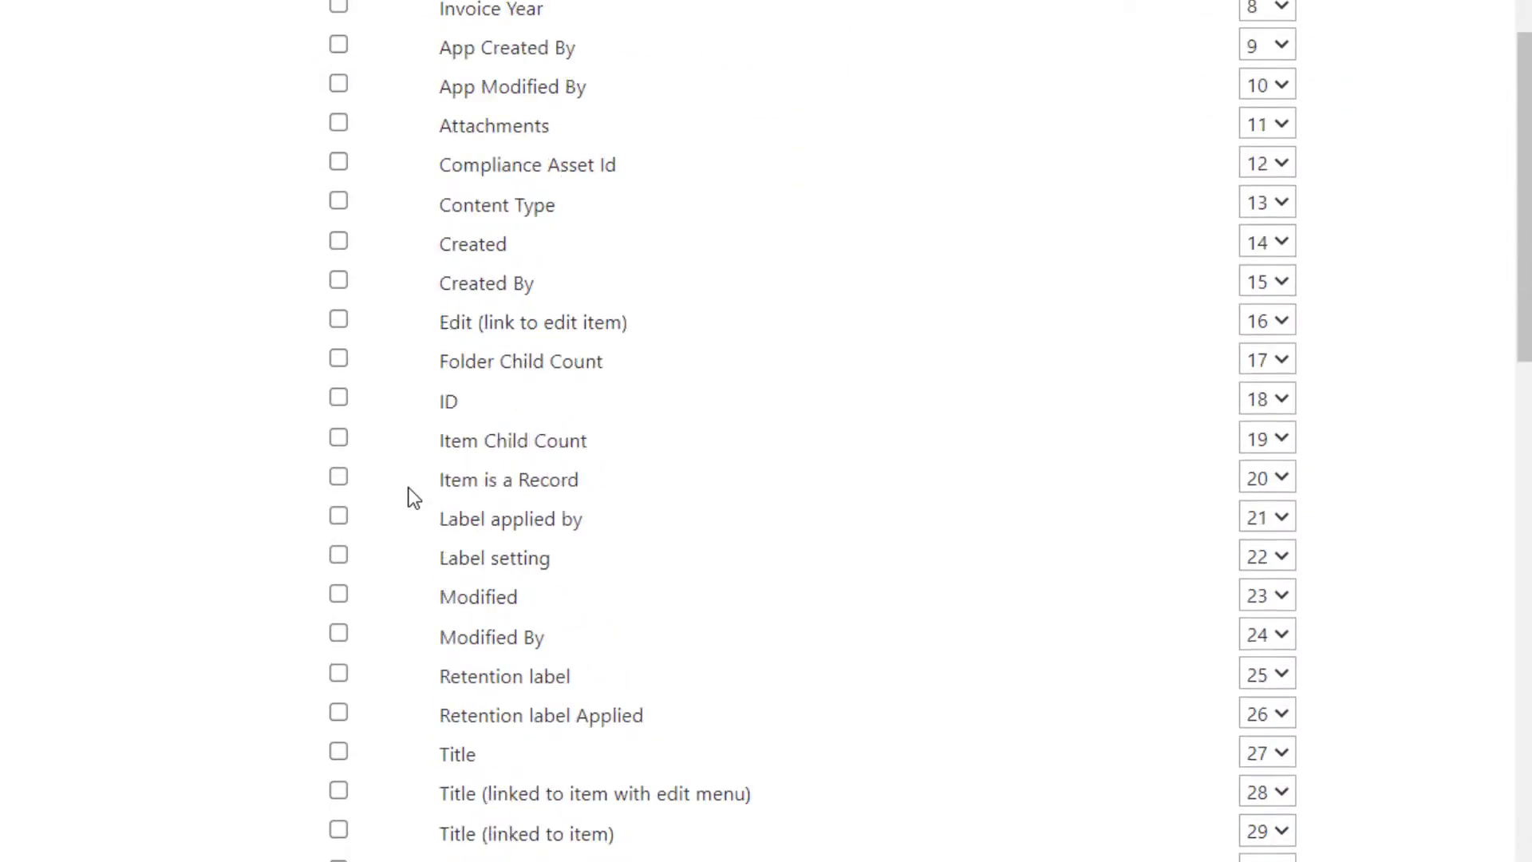
pyautogui.scroll(-20, 411, 375)
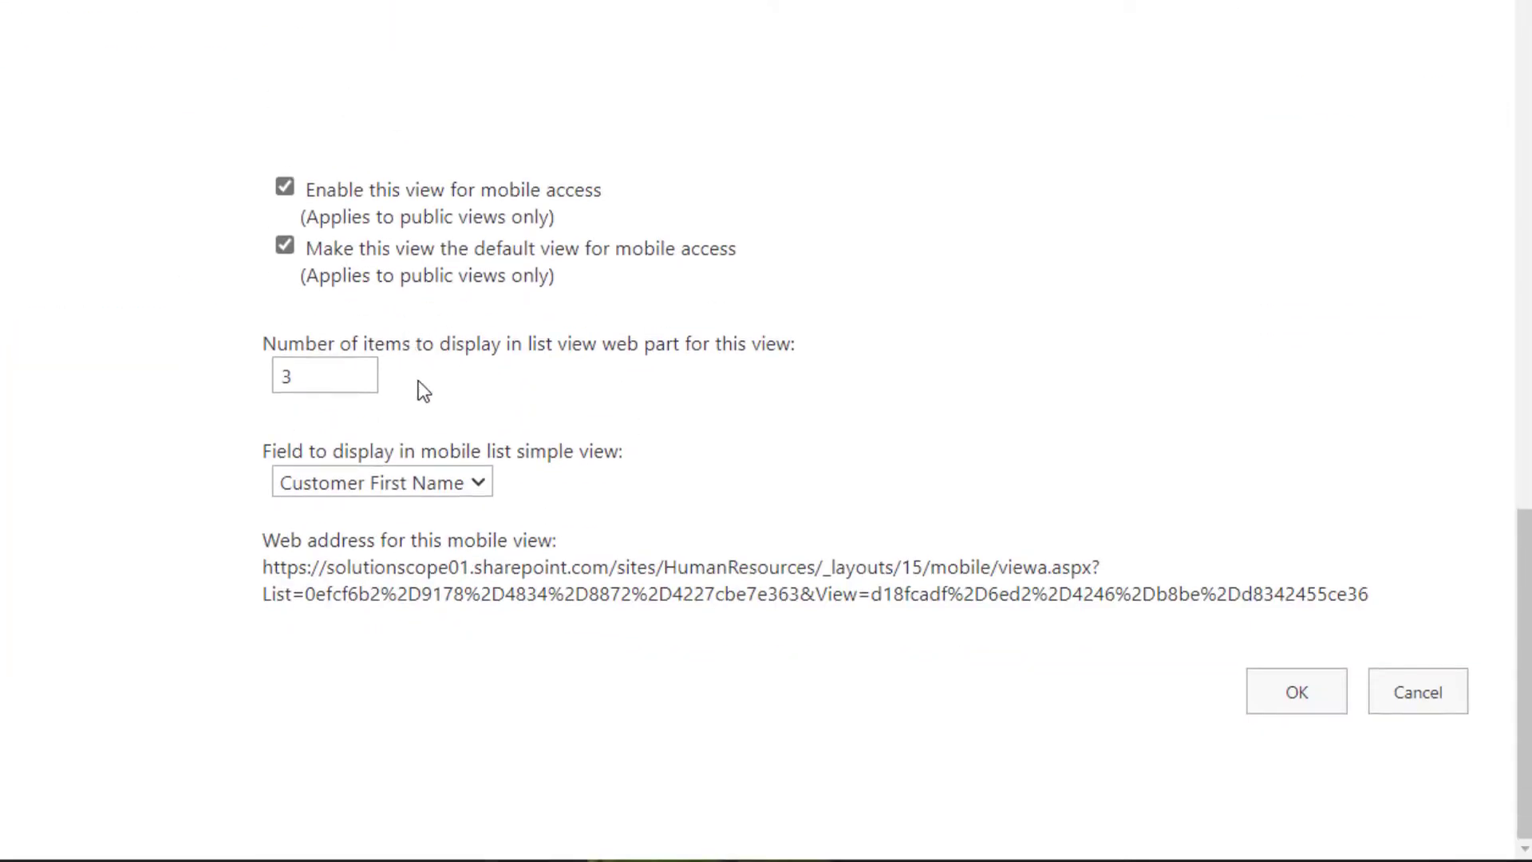
pyautogui.click(1309, 694)
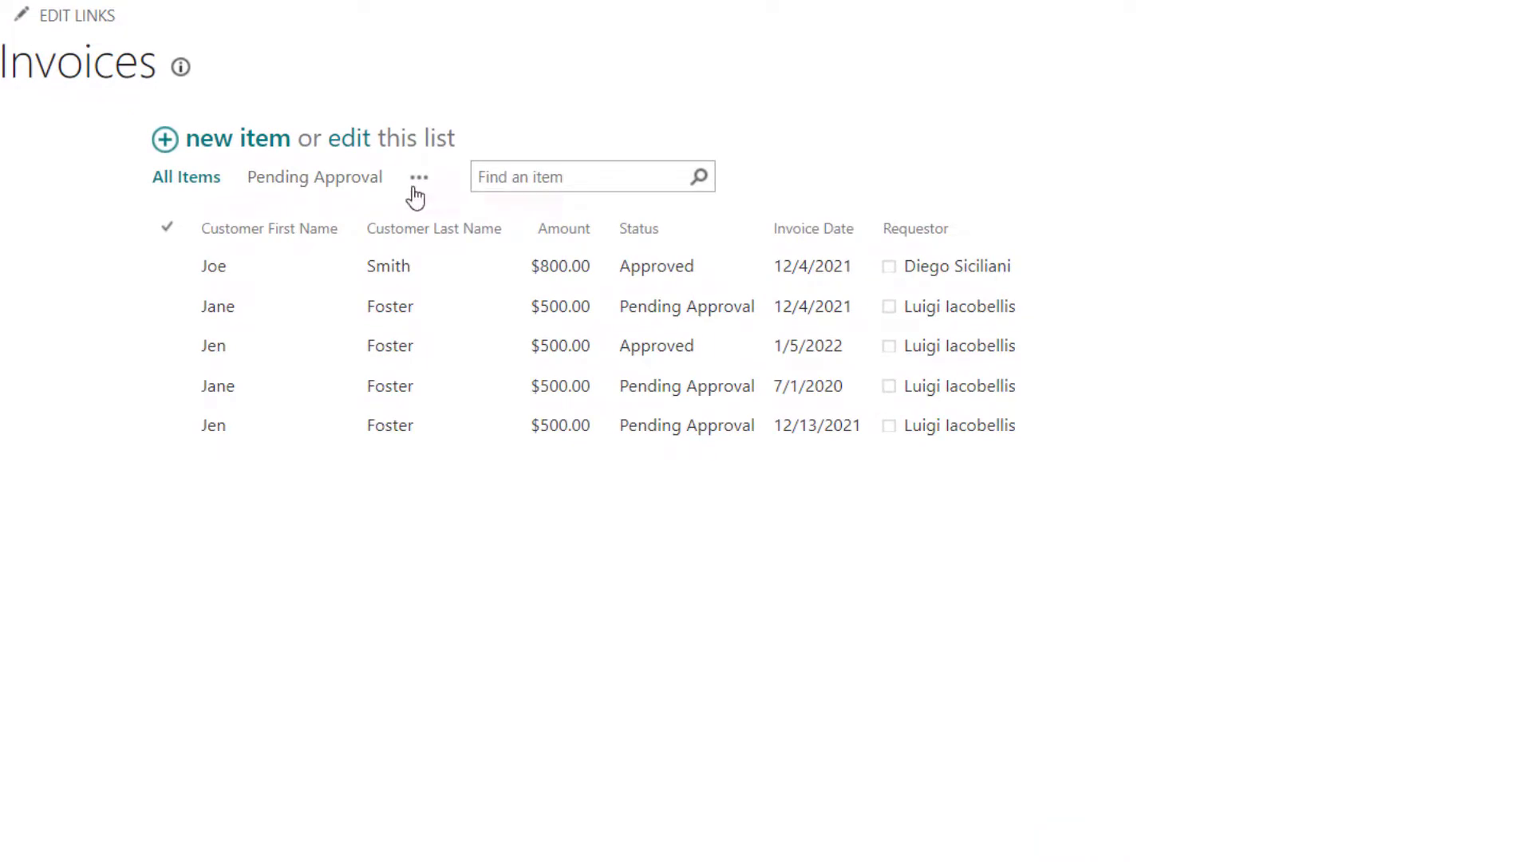
# Step: Via Modify this View, re-tick Invoice Year for display and save the All Items view with OK
pyautogui.click(415, 189)
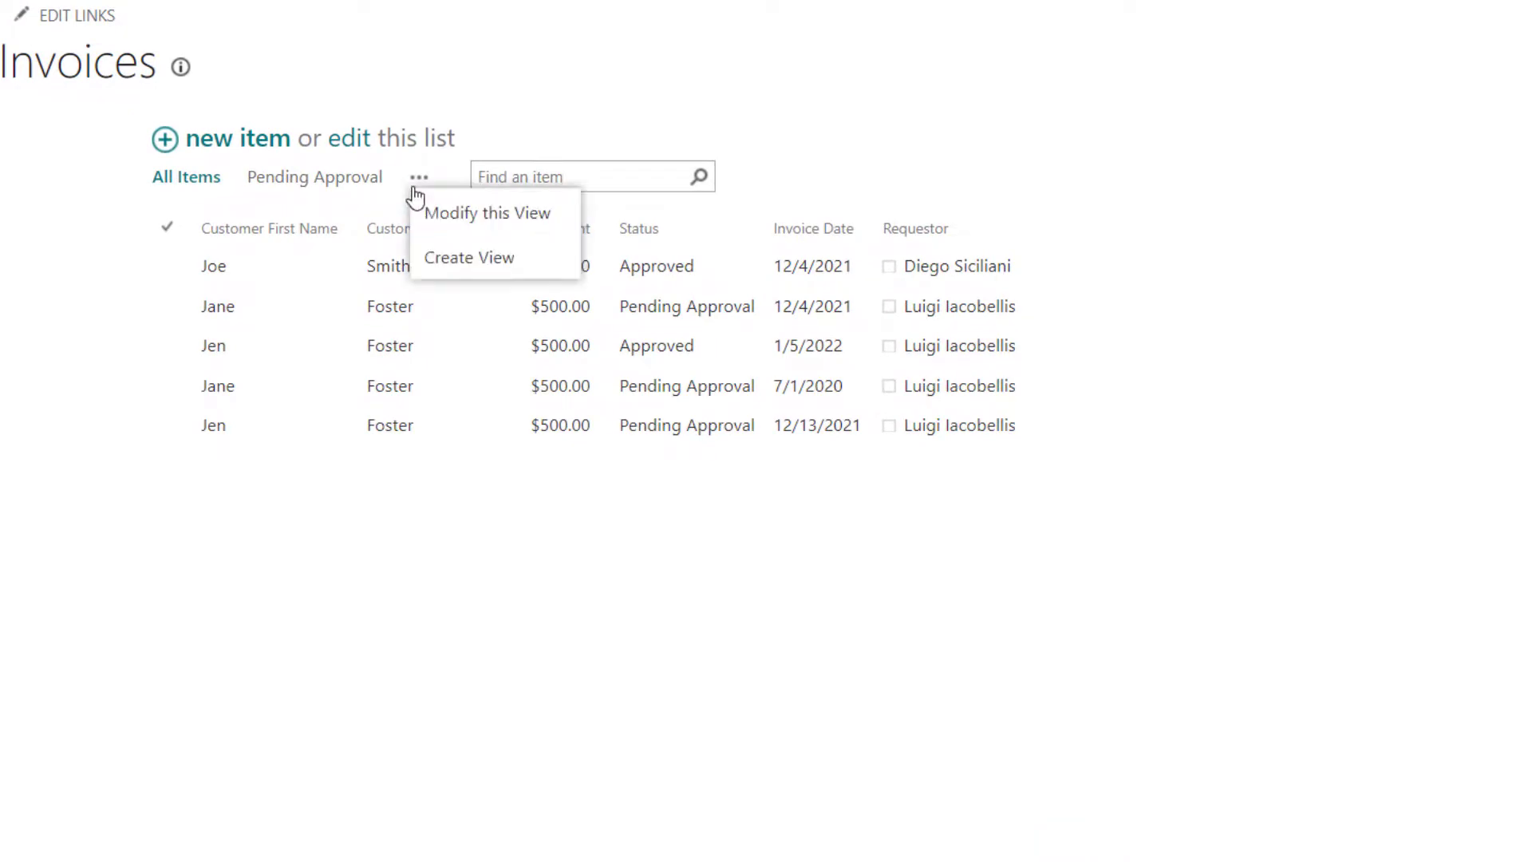
pyautogui.click(455, 213)
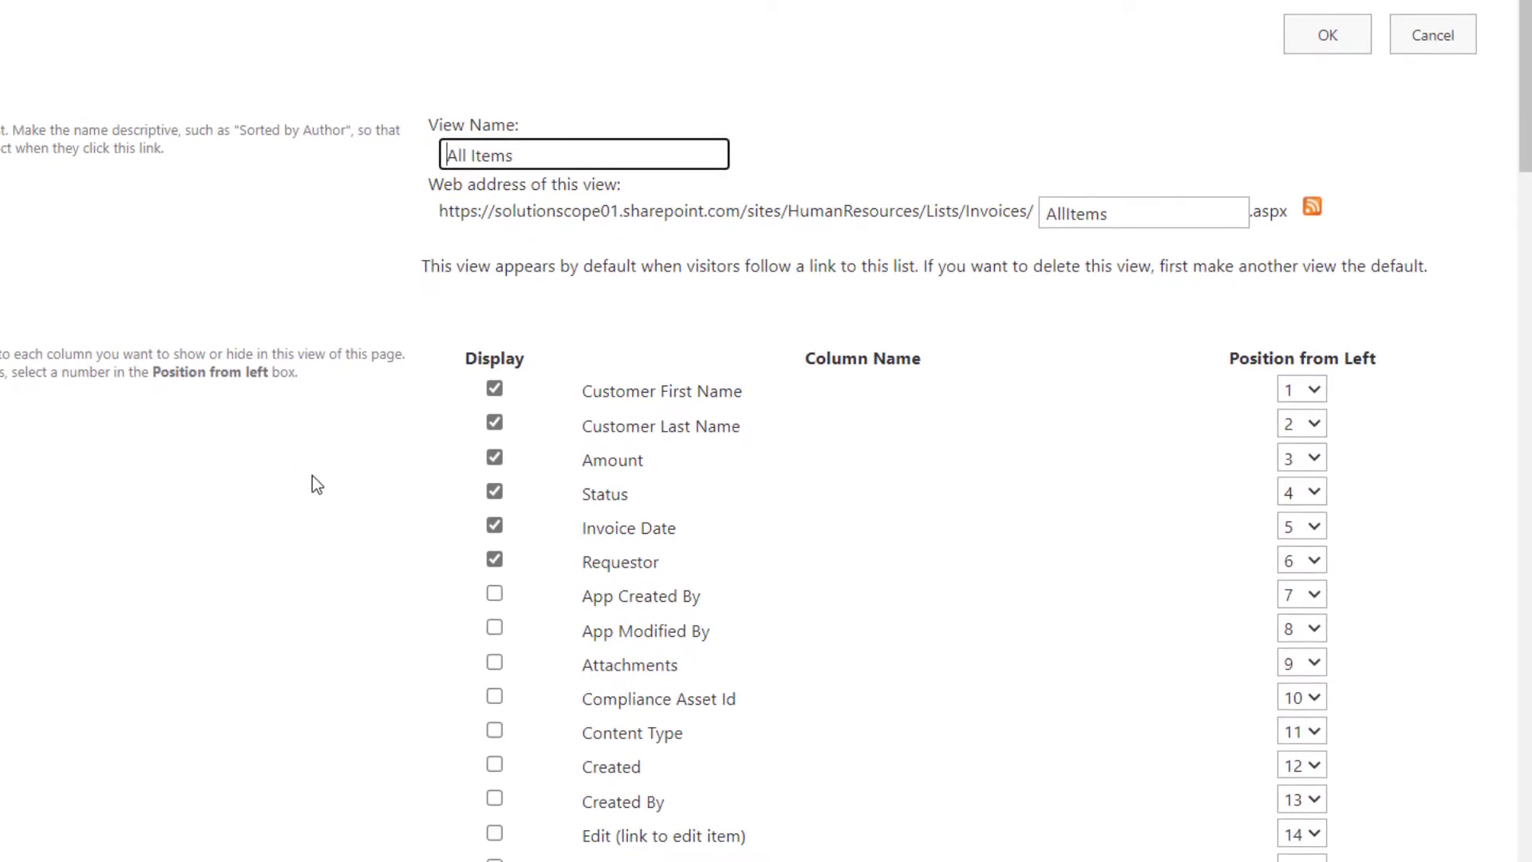
pyautogui.scroll(-2, 311, 476)
pyautogui.scroll(-2, 318, 475)
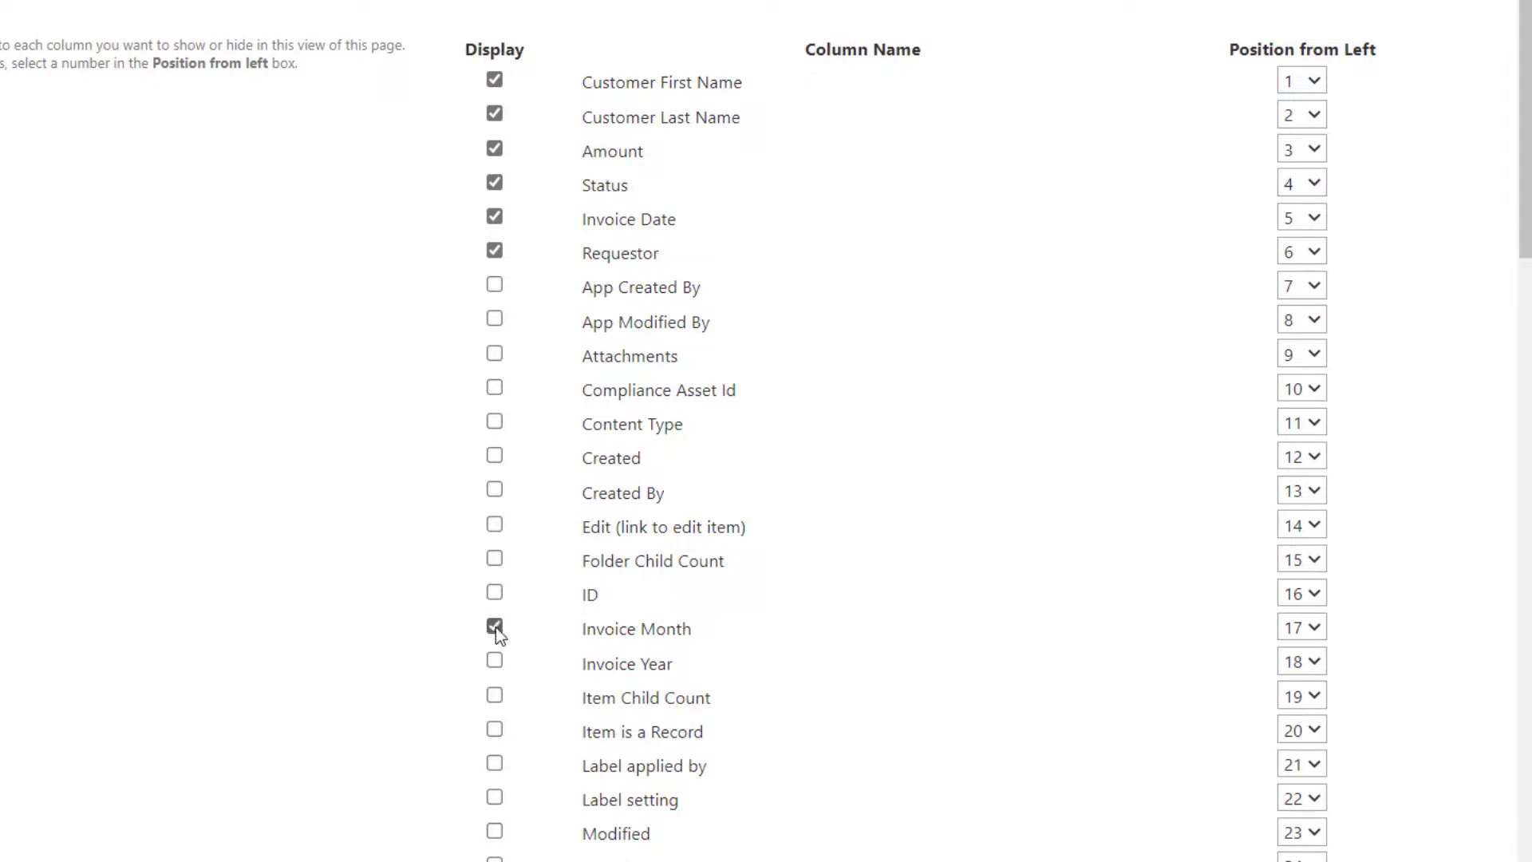
pyautogui.click(494, 662)
pyautogui.scroll(-15, 494, 670)
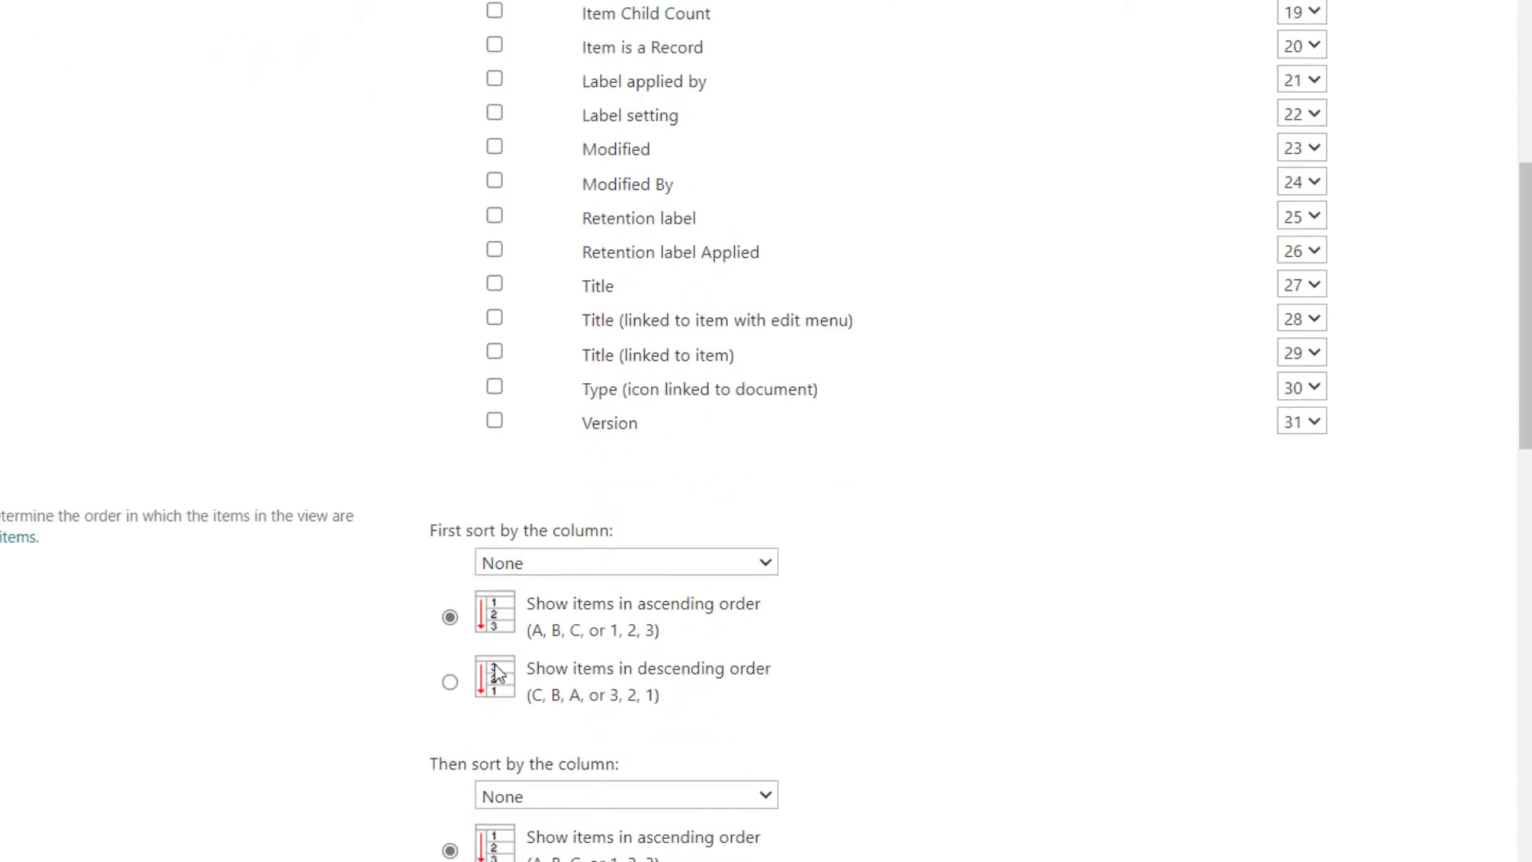
pyautogui.scroll(-12, 615, 670)
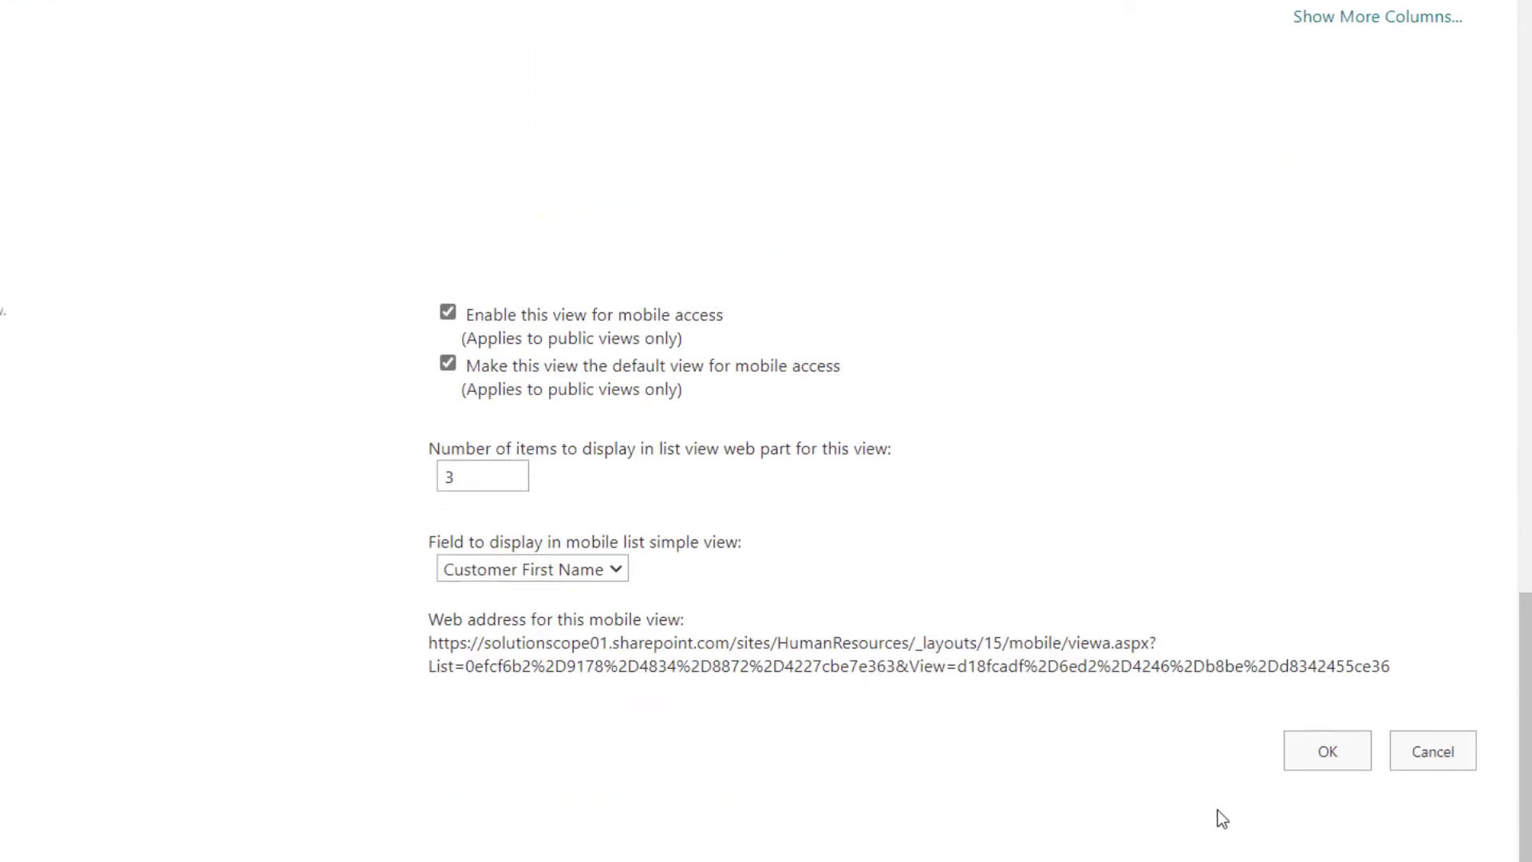
pyautogui.click(1301, 753)
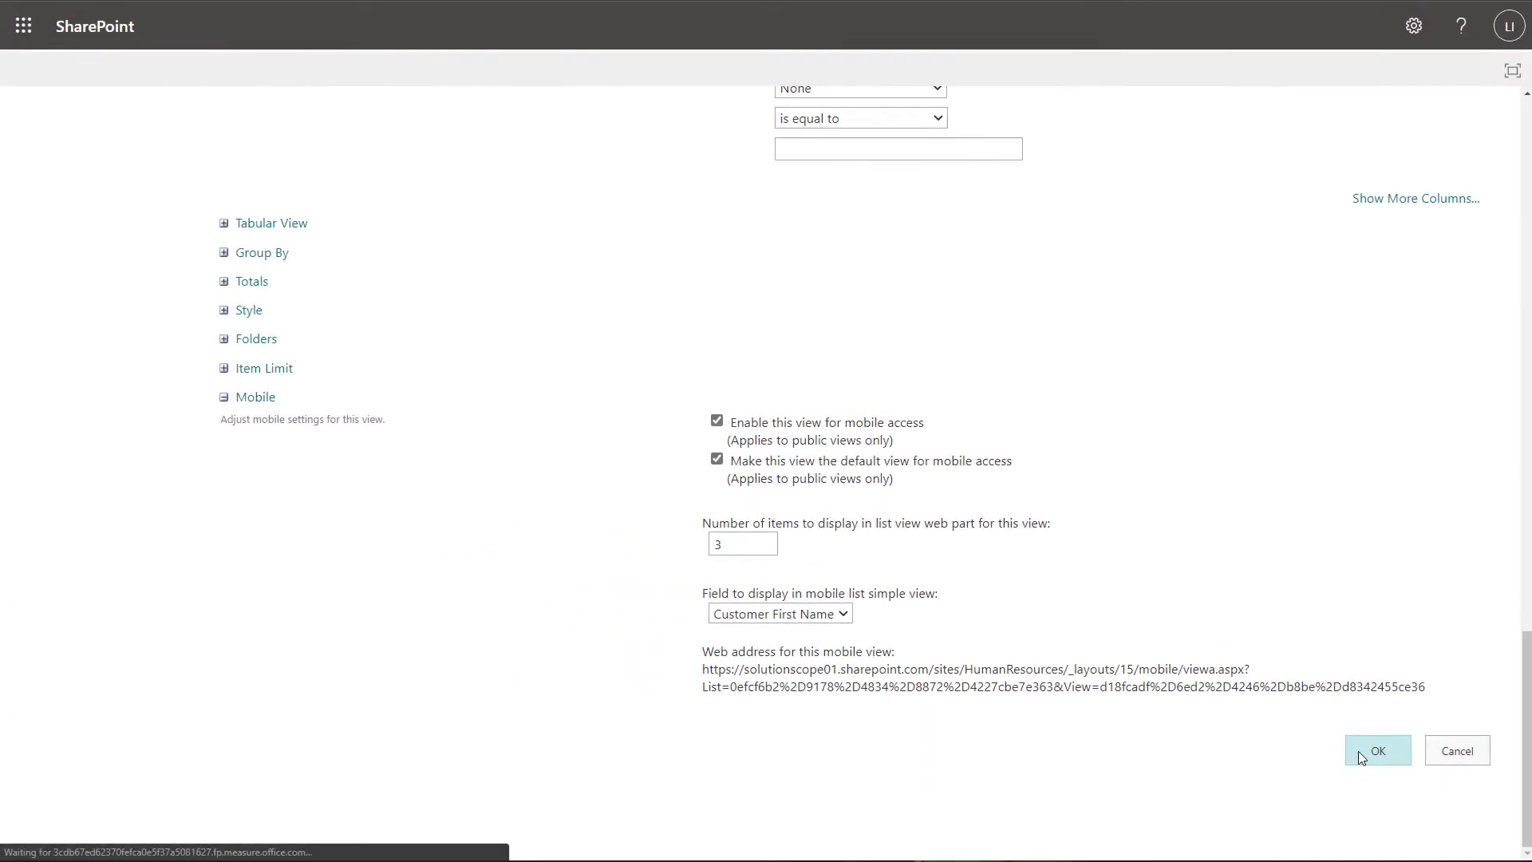